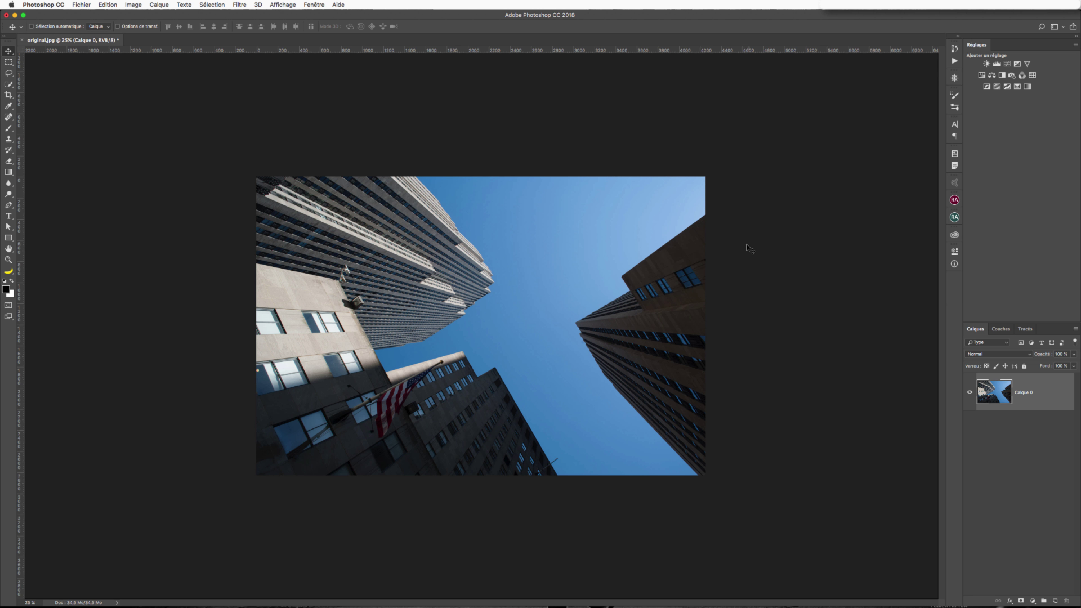
- Rotate the whole image 90° counterclockwise and duplicate the photo layer
left_click(134, 5)
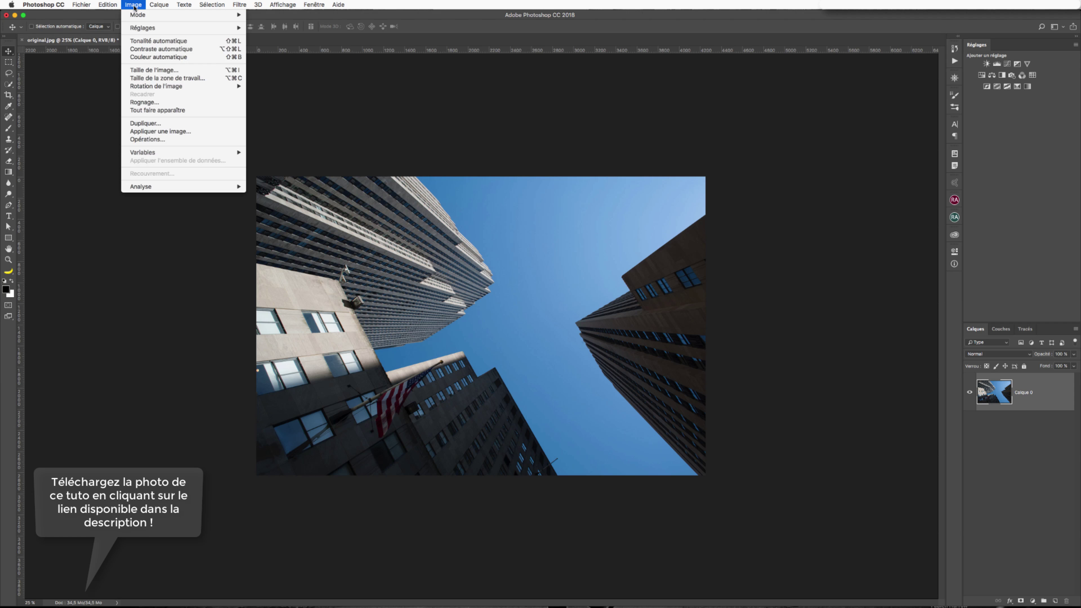
mouse_move(181, 87)
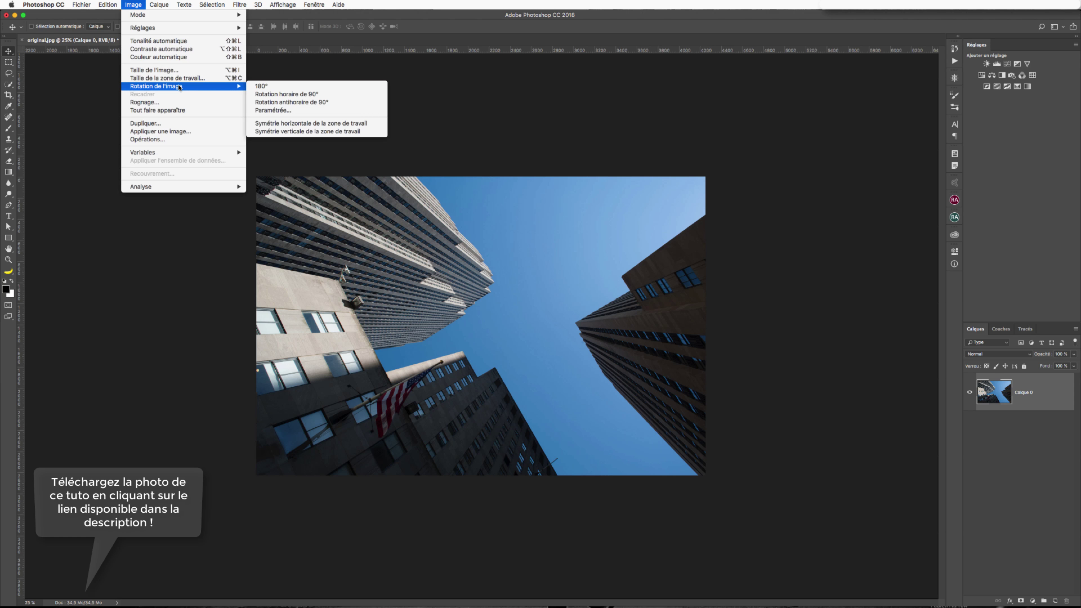
left_click(283, 102)
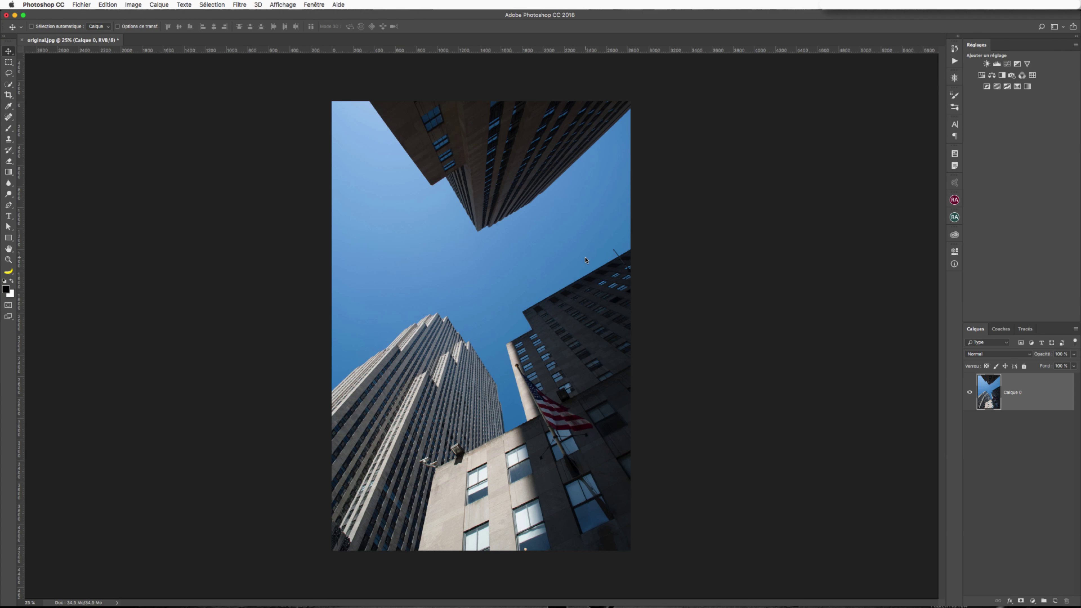
key("super+j")
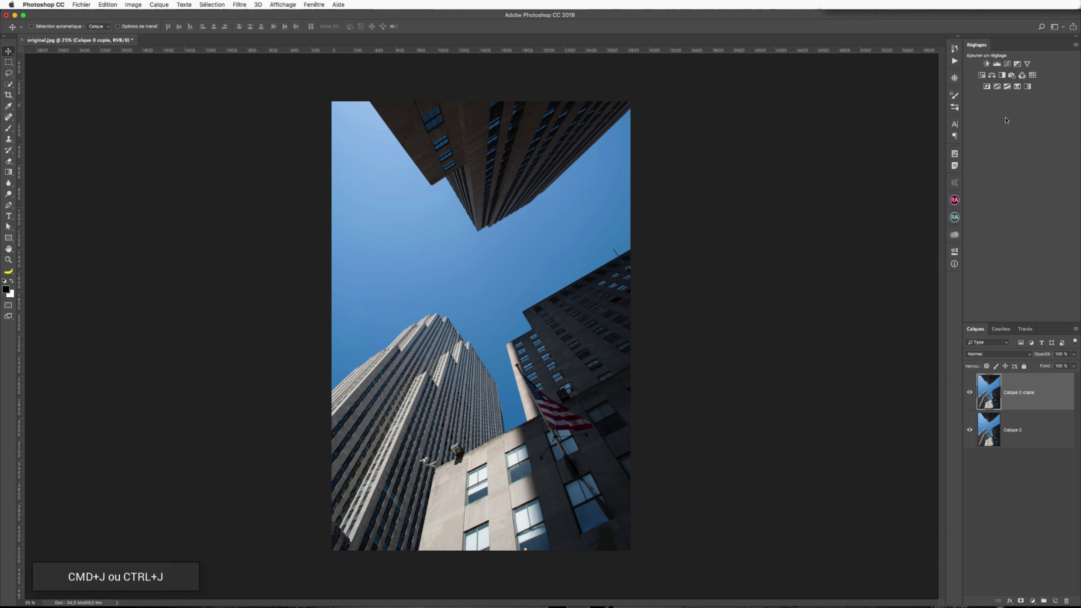
- Add a Black & White (Noir et blanc) adjustment layer with reds at 25, yellows 10, greens -3 and cyans -11
left_click(1001, 75)
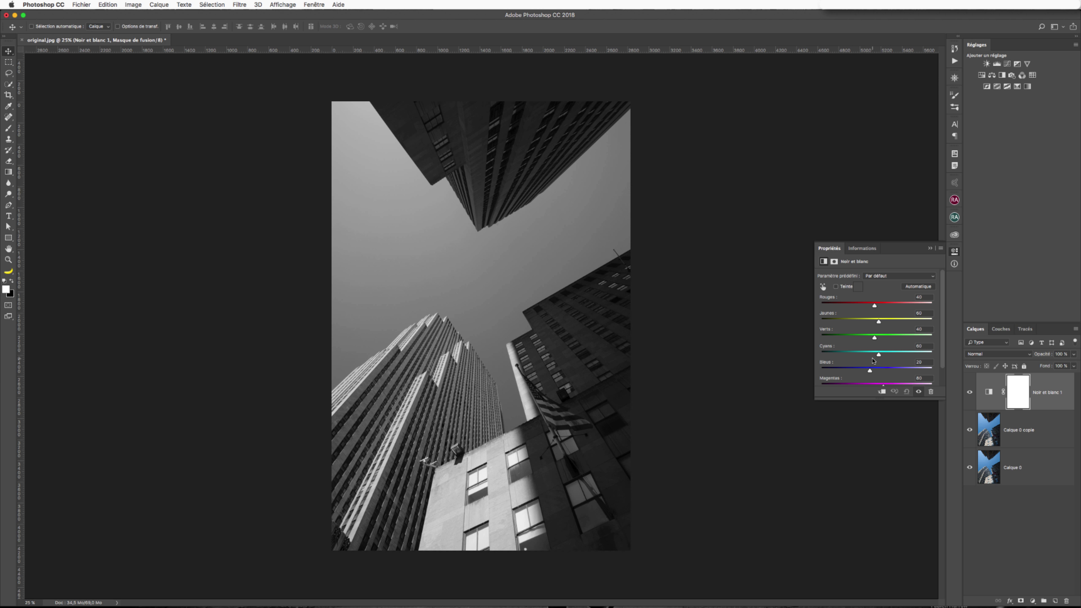
left_click_drag(874, 308, 885, 338)
left_click(865, 340)
mouse_move(878, 354)
left_mouse_down()
mouse_move(849, 355)
mouse_move(873, 355)
left_mouse_up()
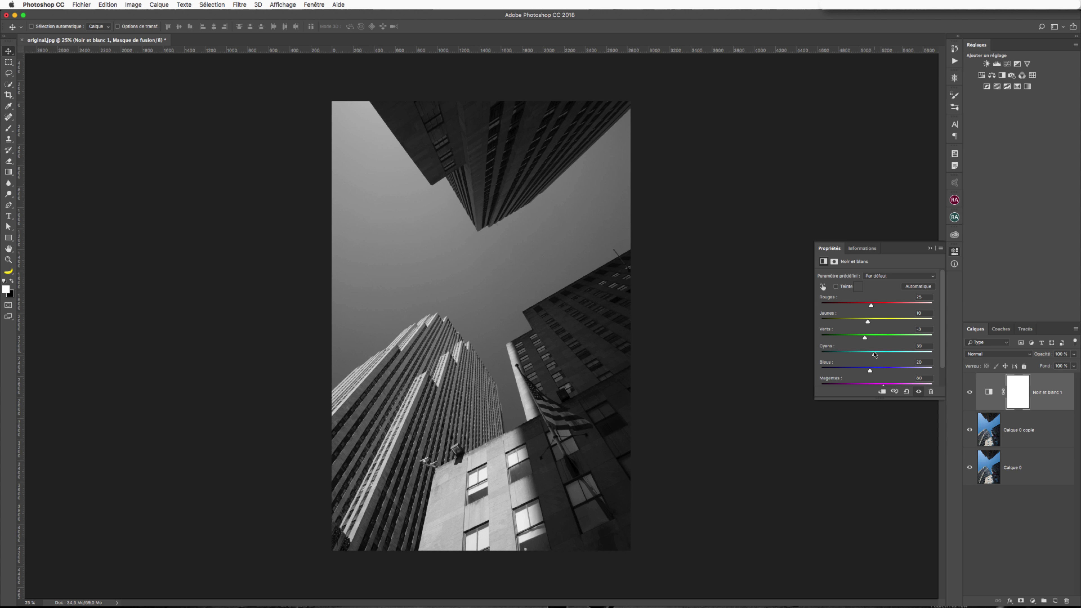
mouse_move(874, 355)
left_mouse_down()
mouse_move(862, 358)
mouse_move(899, 356)
mouse_move(866, 355)
left_mouse_up()
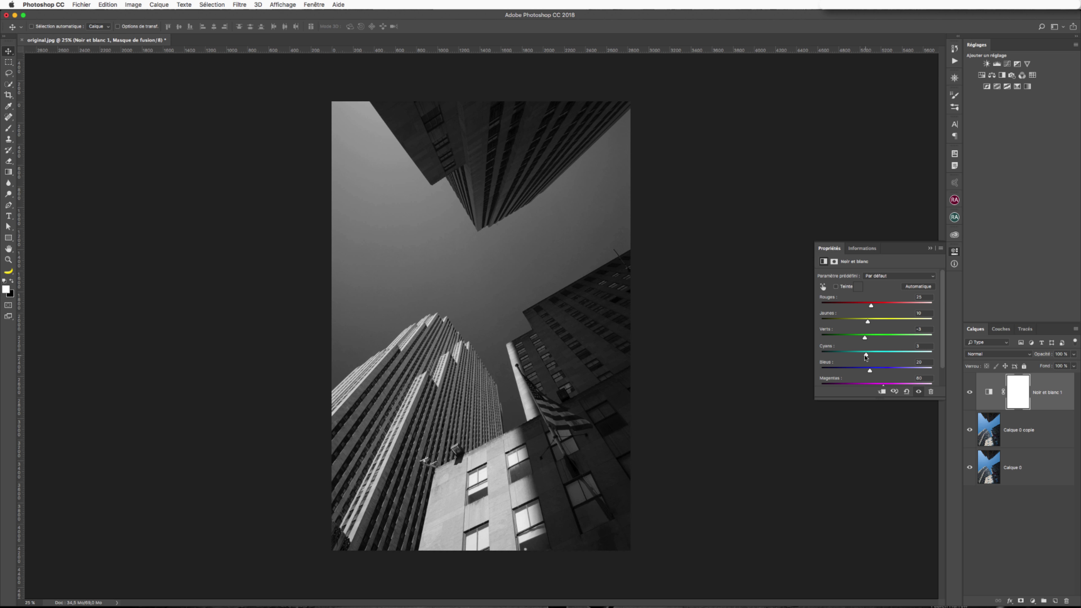
mouse_move(866, 357)
left_mouse_down()
mouse_move(889, 352)
mouse_move(866, 354)
left_mouse_up()
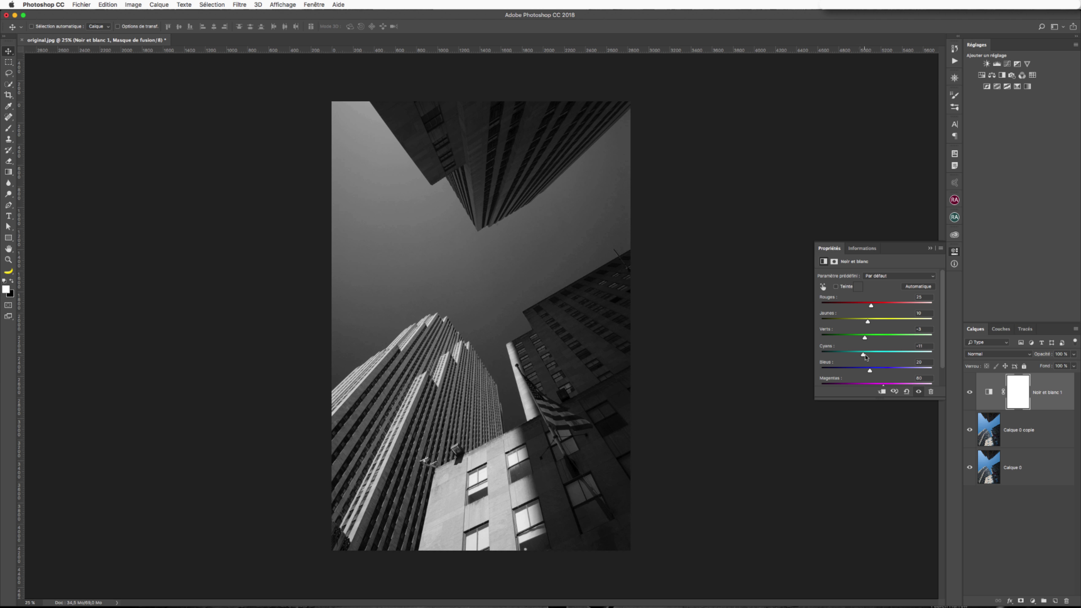
- Set the Black & White adjustment's blues to 6 and magentas to 114, and collapse its settings
left_click_drag(869, 373, 867, 373)
scroll(885, 359, "down", 2)
mouse_move(884, 369)
left_mouse_down()
mouse_move(856, 369)
mouse_move(891, 365)
left_mouse_up()
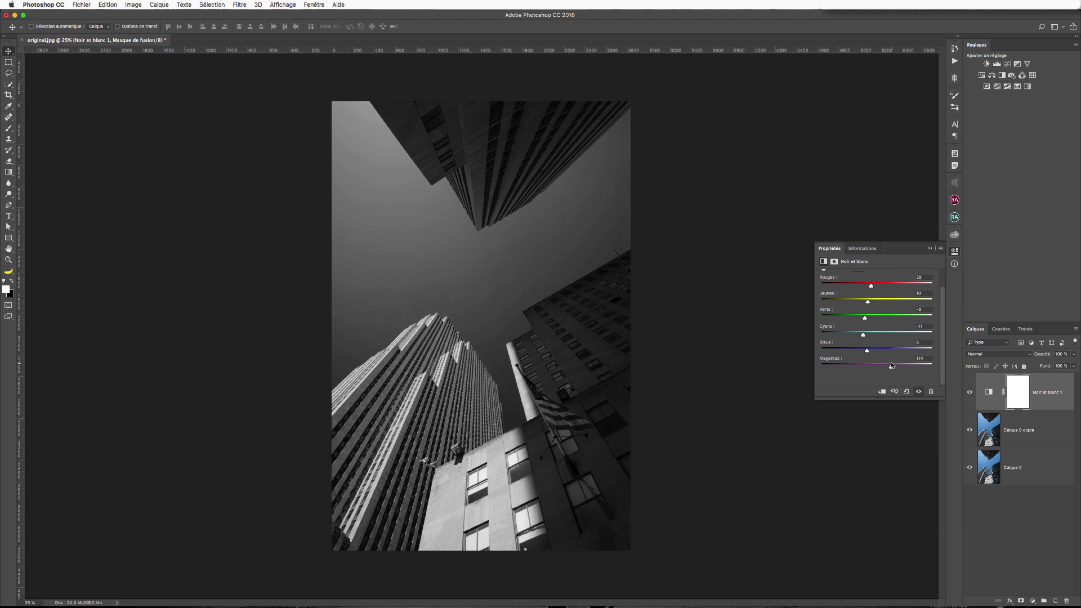
left_click(929, 247)
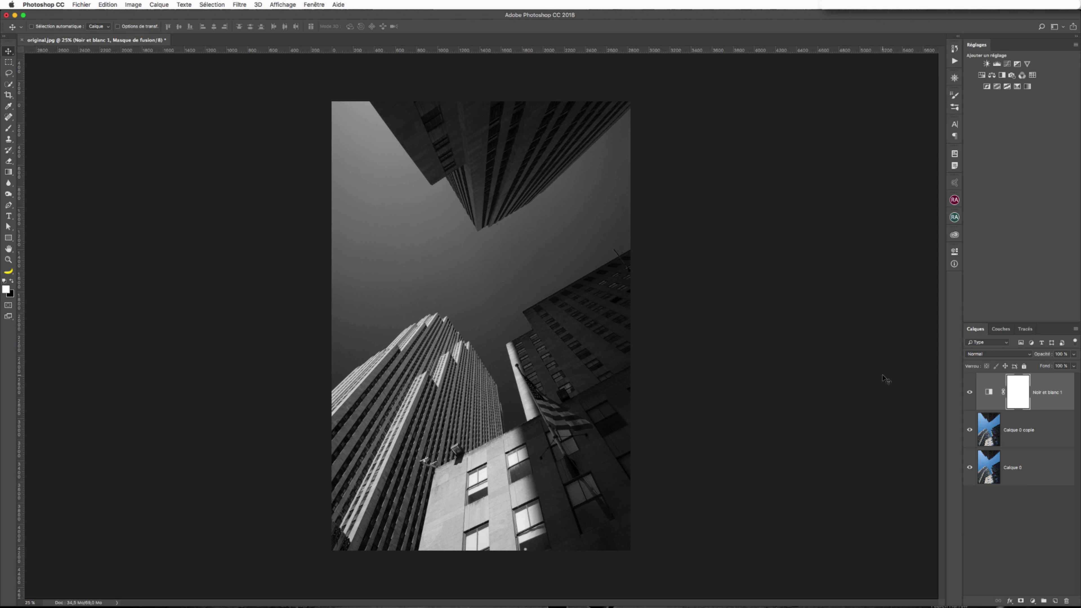
- Create a new layer named "db" in Overlay (Incrustation) mode, filled with the 50% grey neutral colour
left_click(1075, 328)
left_click(980, 319)
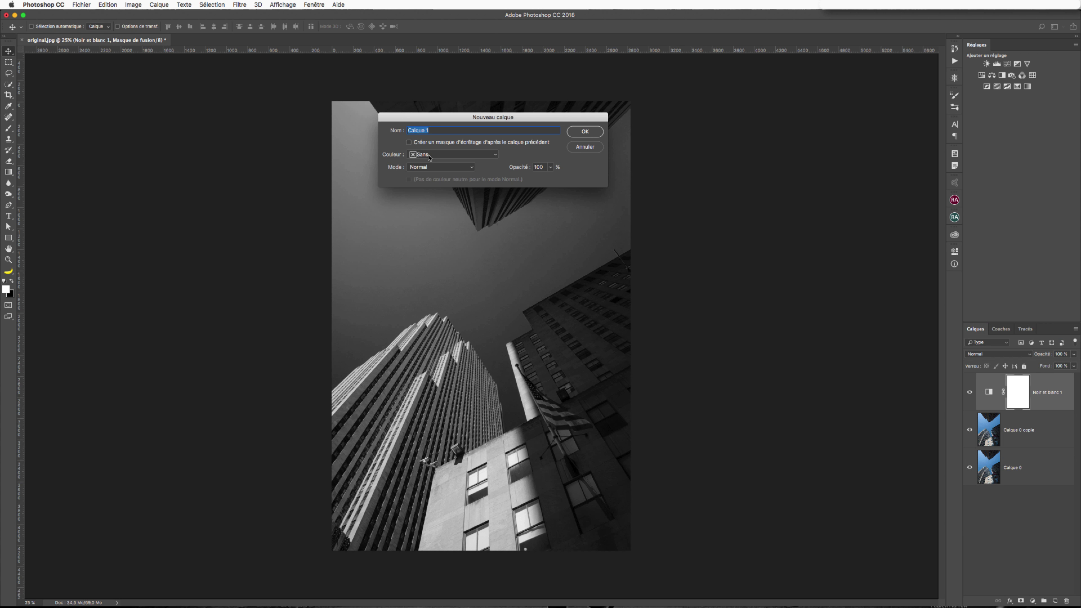
type("db")
left_click(439, 169)
left_click(434, 272)
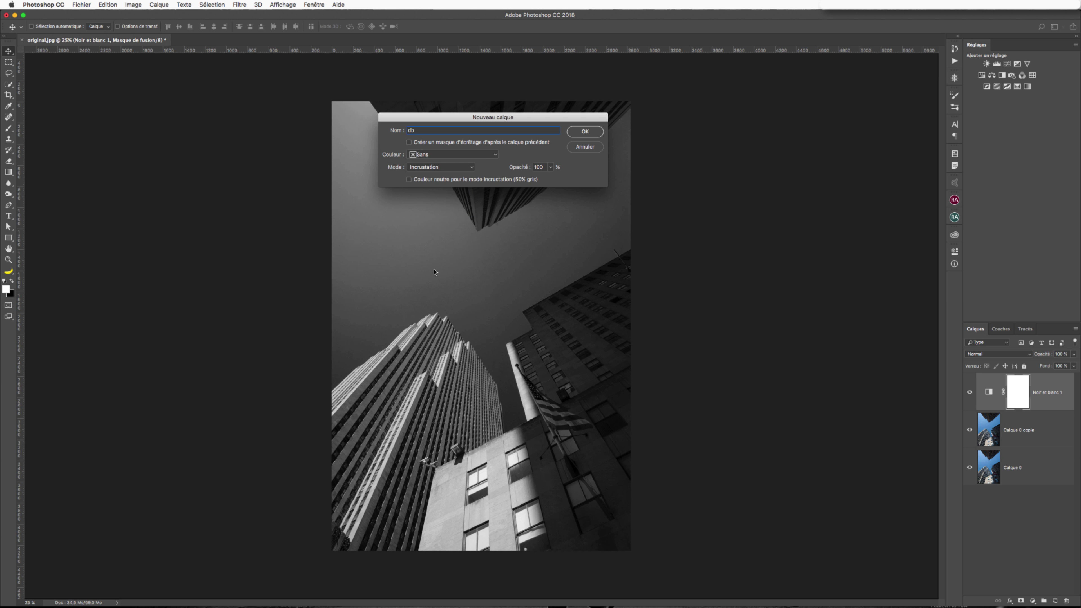
left_click(408, 180)
left_click(581, 135)
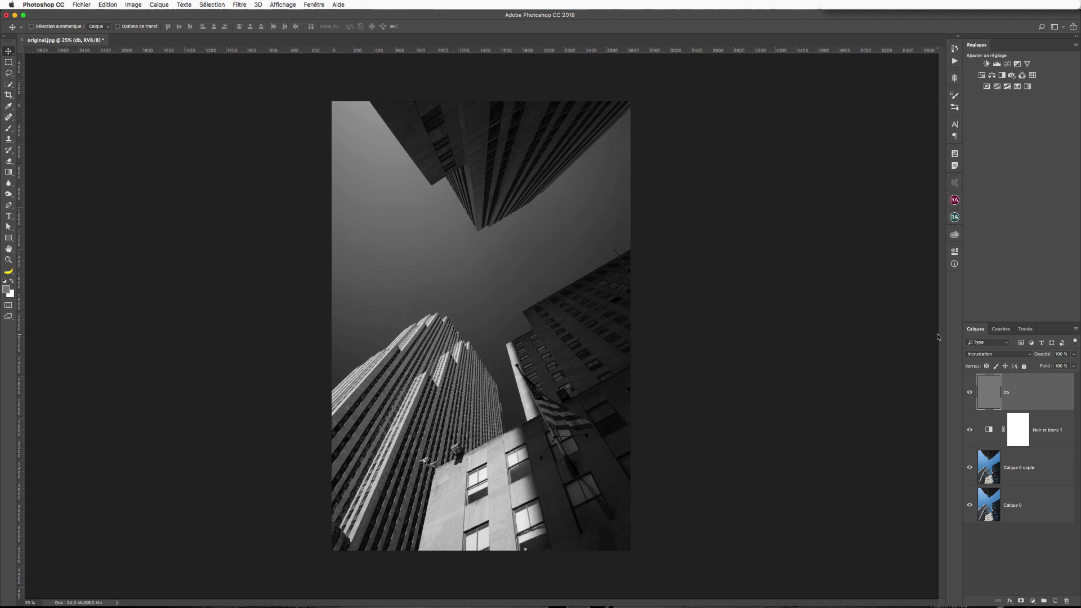
- Switch the db layer to Normal blending to view its grey fill, and return it to Overlay (Incrustation)
left_click(985, 355)
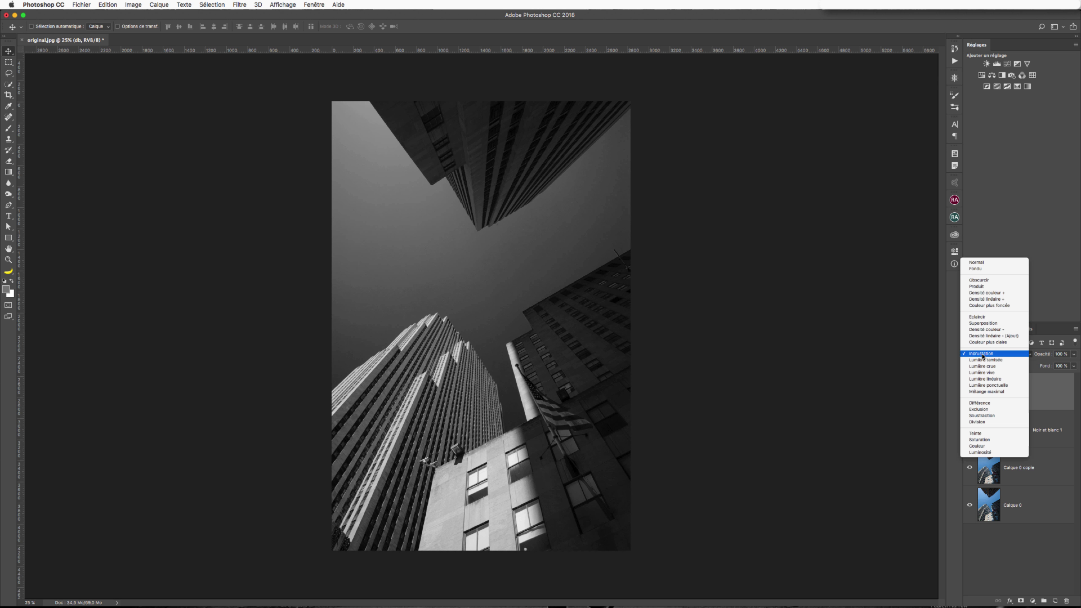
left_click(976, 263)
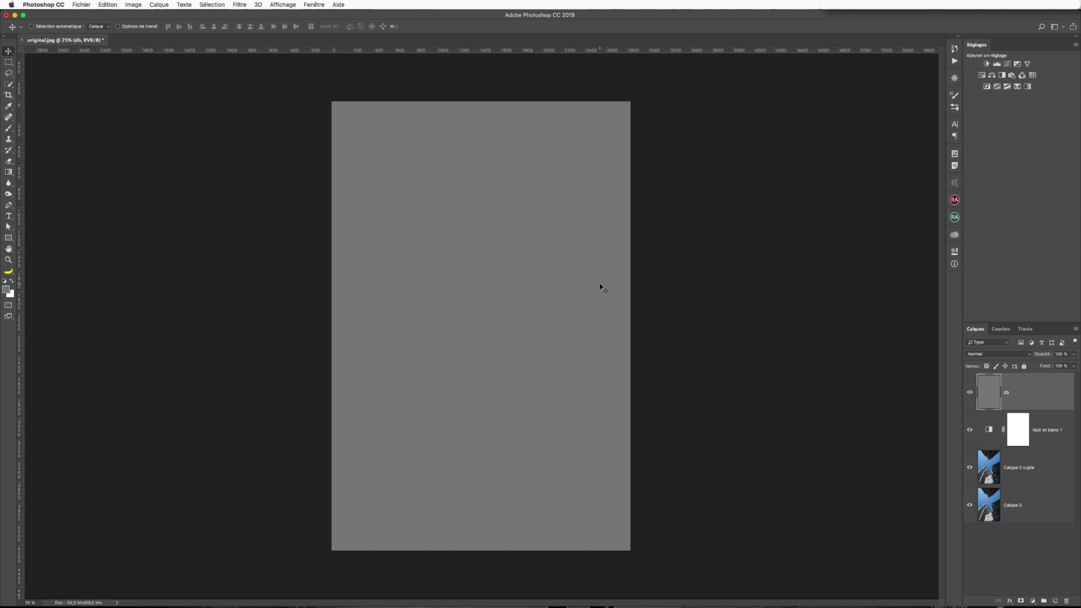
left_click(984, 354)
left_click(988, 445)
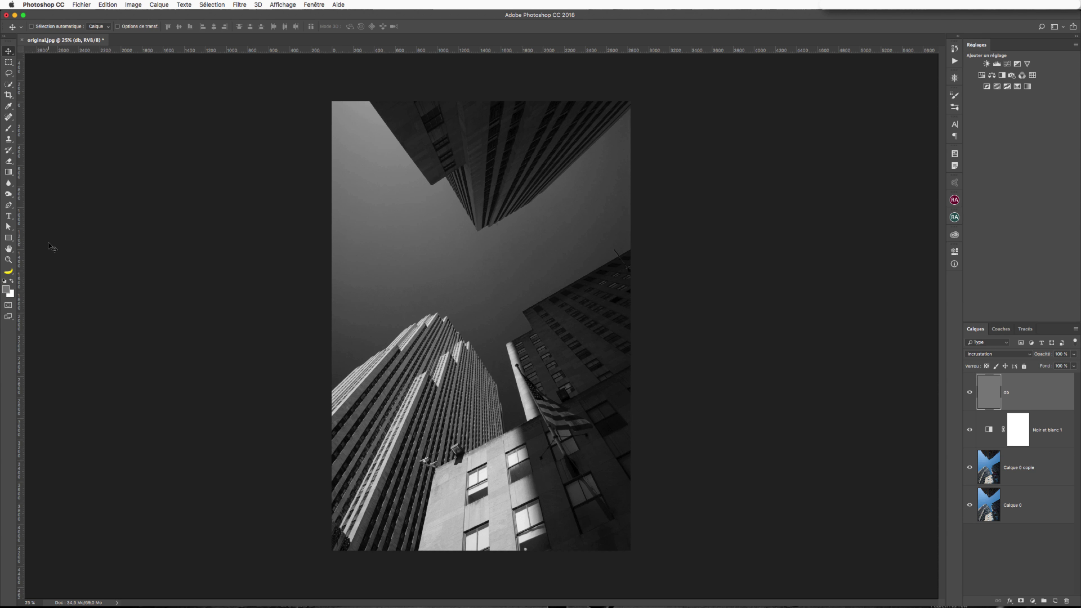
- Activate the Brush tool with white as the foreground colour and reduce its size to 80 px
key("b")
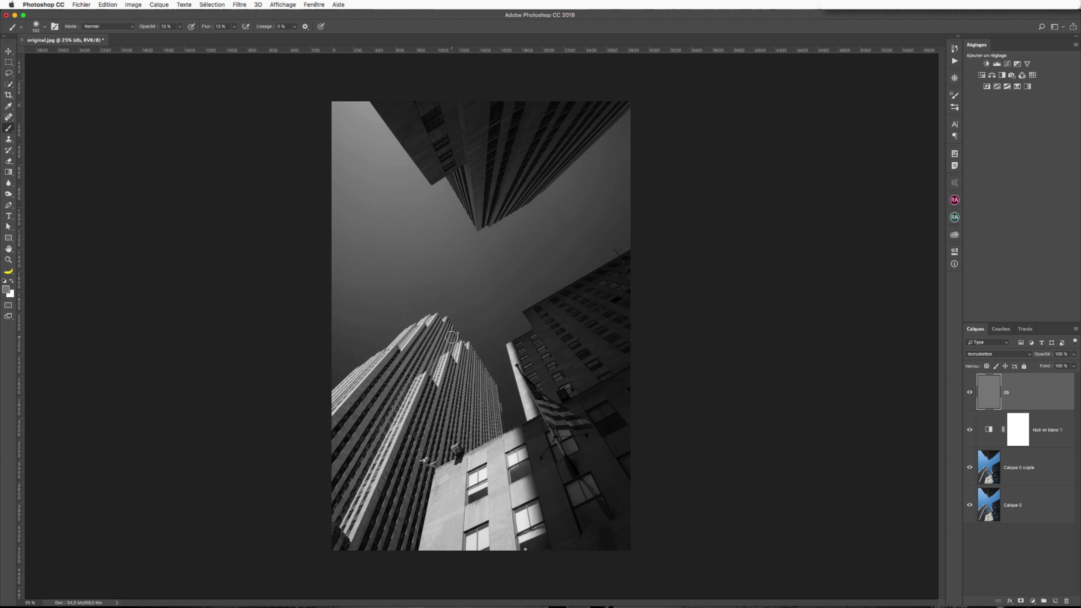
key("d")
key("x")
key("super+plus")
left_click_drag(485, 240, 445, 187)
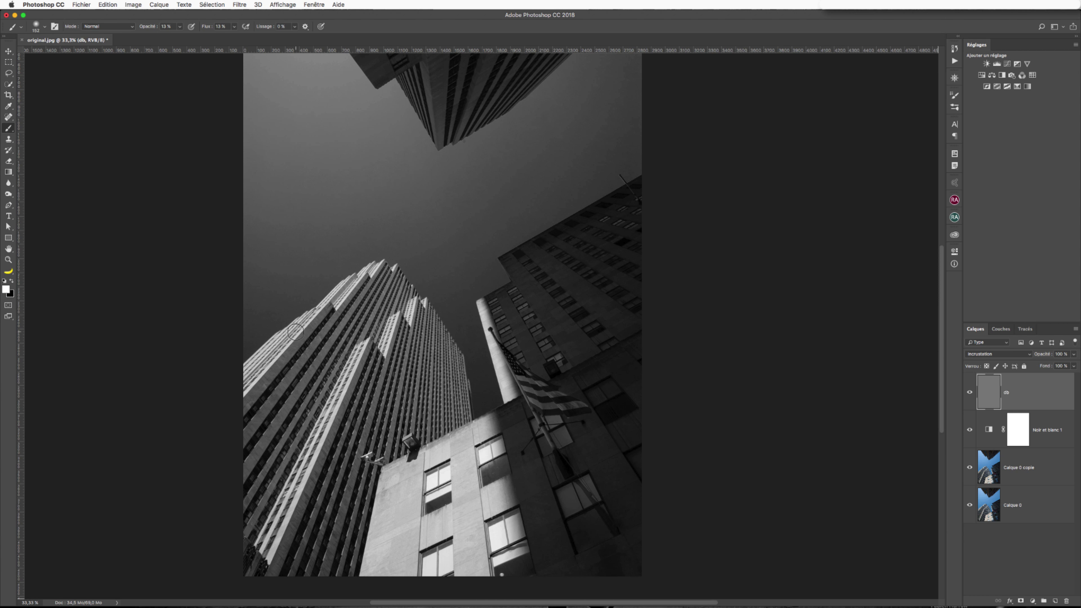
key("bracketleft")
key("bracketleft")
key("bracketleft")
key("bracketleft")
key("bracketleft")
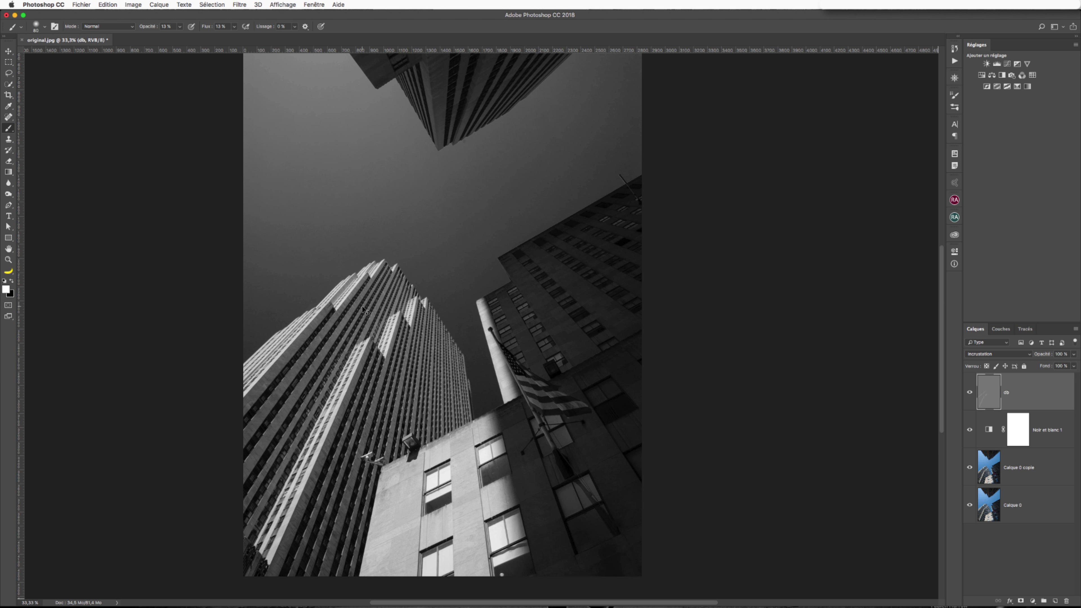
- Reduce the brush size to 40 px for detail work at the top of the tall tower
key("super+plus")
key("super+plus")
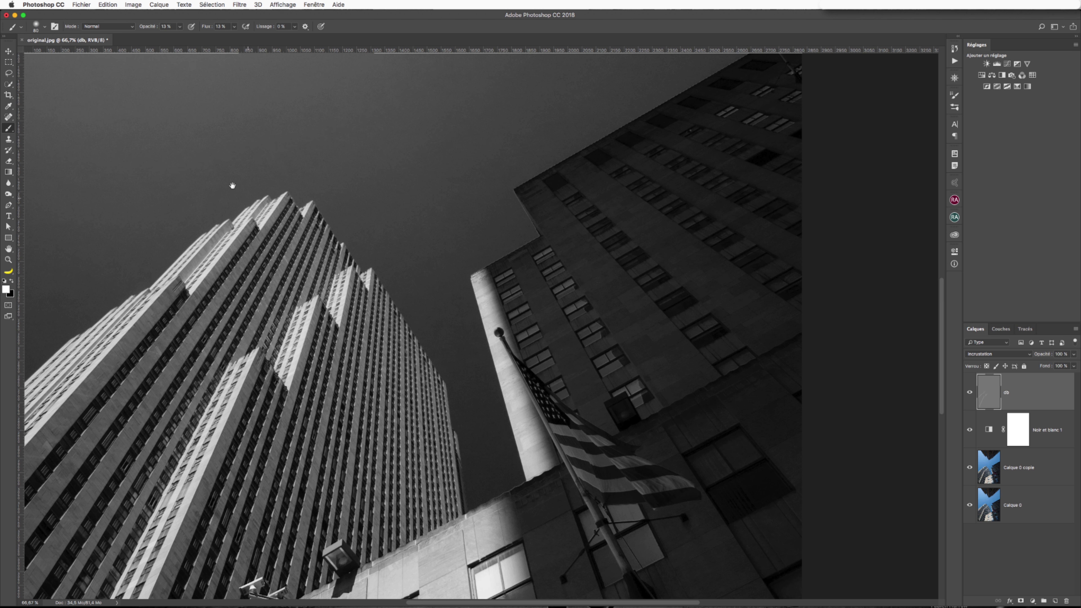
left_click_drag(232, 186, 480, 219)
key("super+plus")
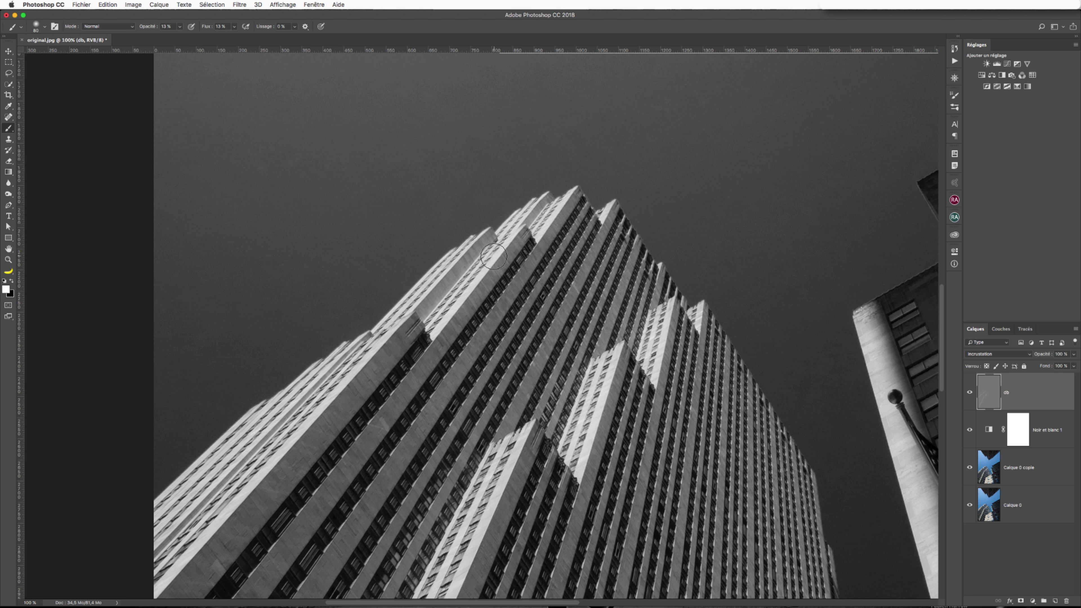
key("bracketleft")
key("bracketleft")
key("bracketleft")
key("bracketleft")
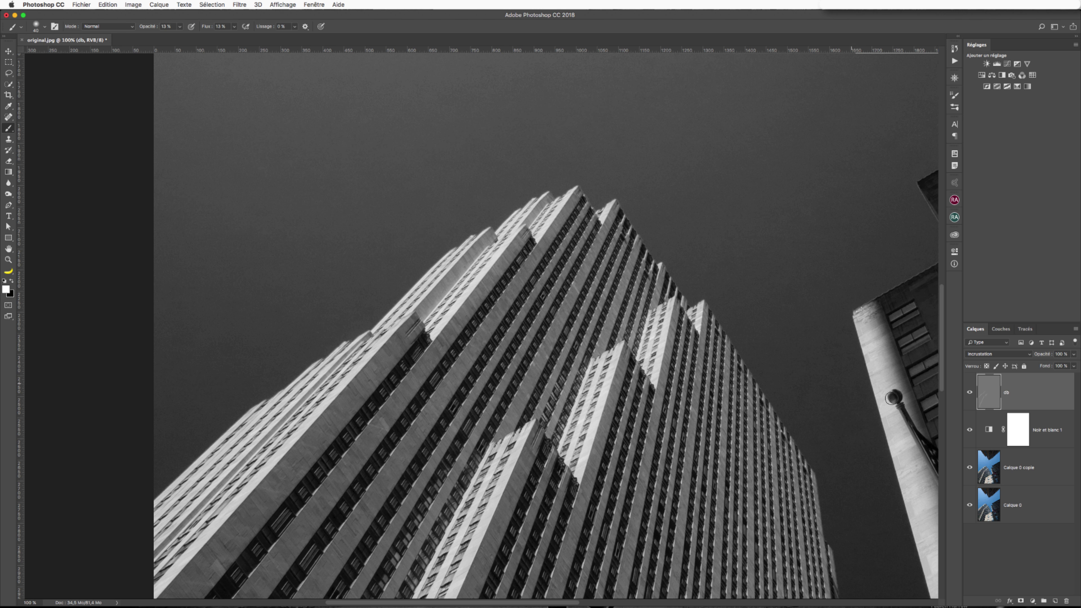
- Compare the image with and without the db layer by toggling its visibility
left_click(968, 392)
left_click(968, 392)
left_click(968, 392)
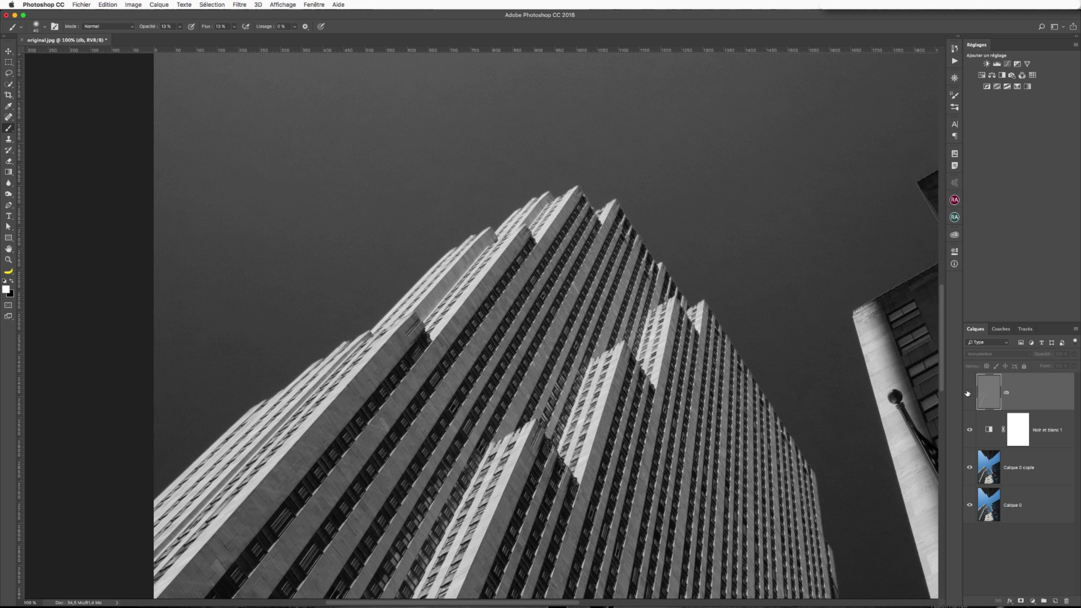
left_click(967, 392)
left_click(967, 392)
left_click(968, 392)
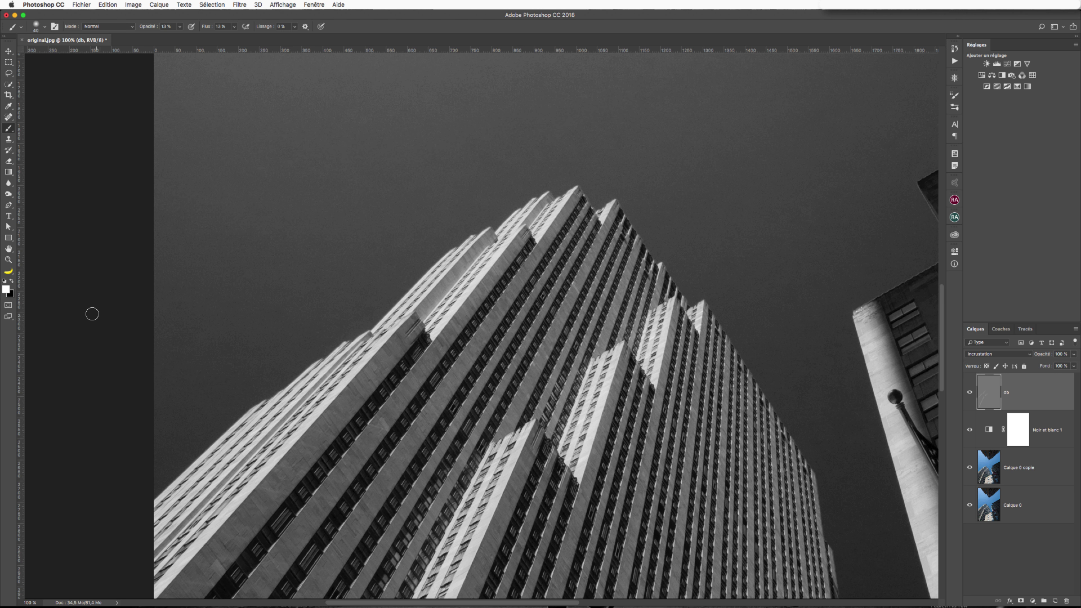
- Switch the brush colour to black and reduce its size for the narrow facade strips at the tower's top
key("x")
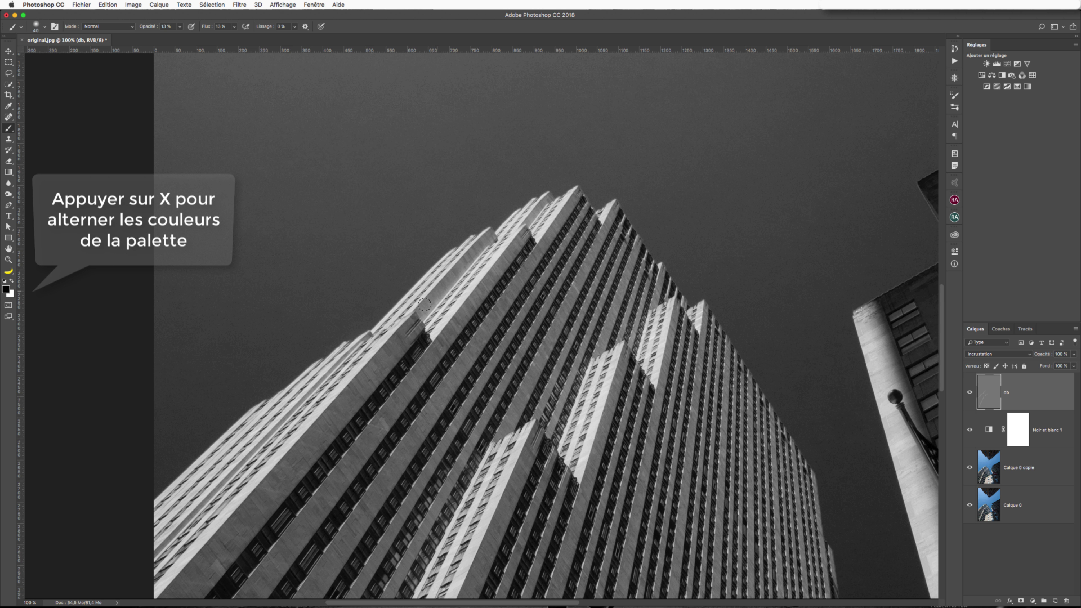
key("bracketleft")
key("bracketleft")
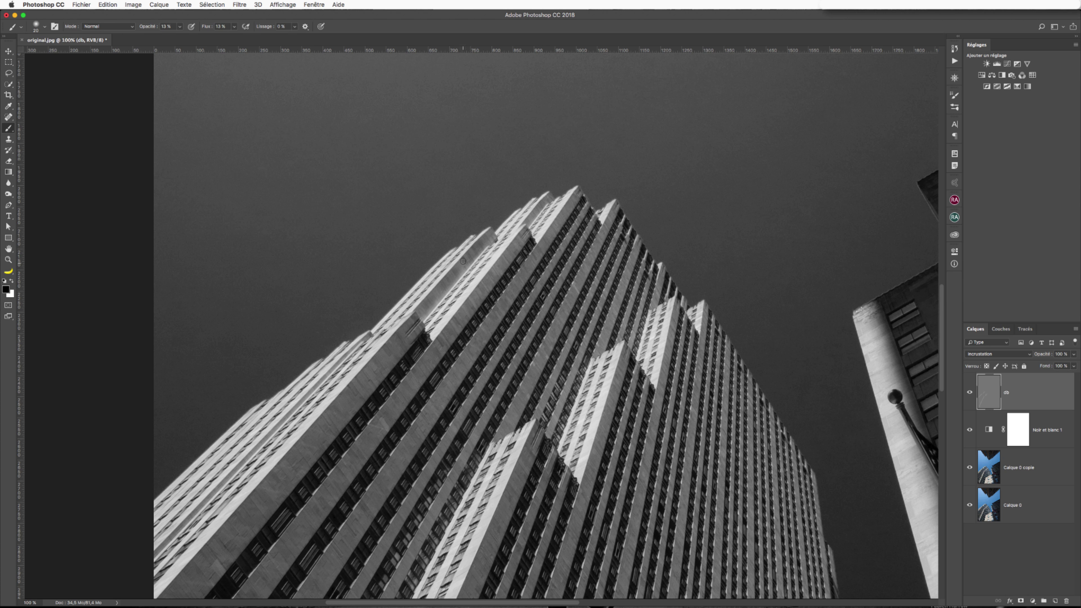
key("super+plus")
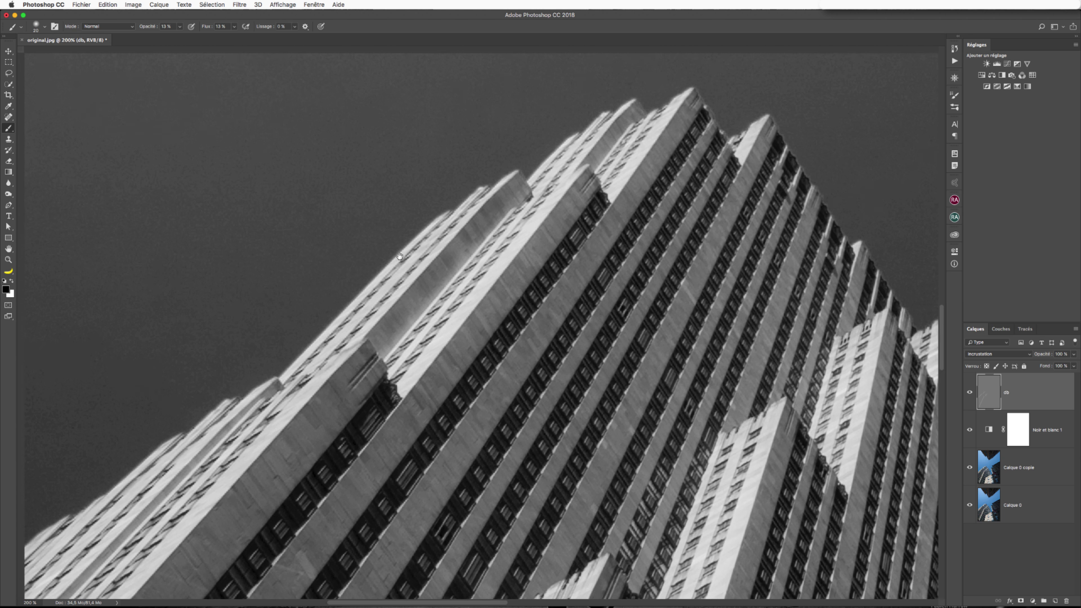
left_click_drag(372, 219, 391, 262)
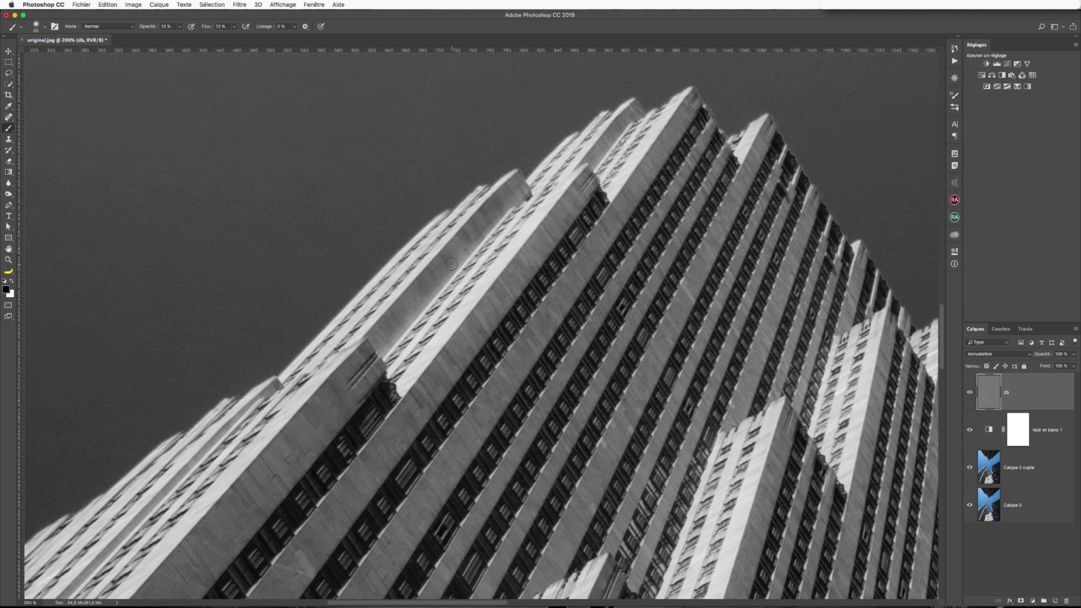
key("bracketleft")
- Lighten the shadowed strip on the tower's upper facade with a larger white brush on the db layer
key("x")
key("bracketright")
key("bracketright")
key("bracketright")
key("bracketright")
key("bracketright")
mouse_move(509, 189)
left_mouse_down()
mouse_move(452, 269)
mouse_move(515, 192)
left_mouse_up()
left_click_drag(518, 193, 471, 249)
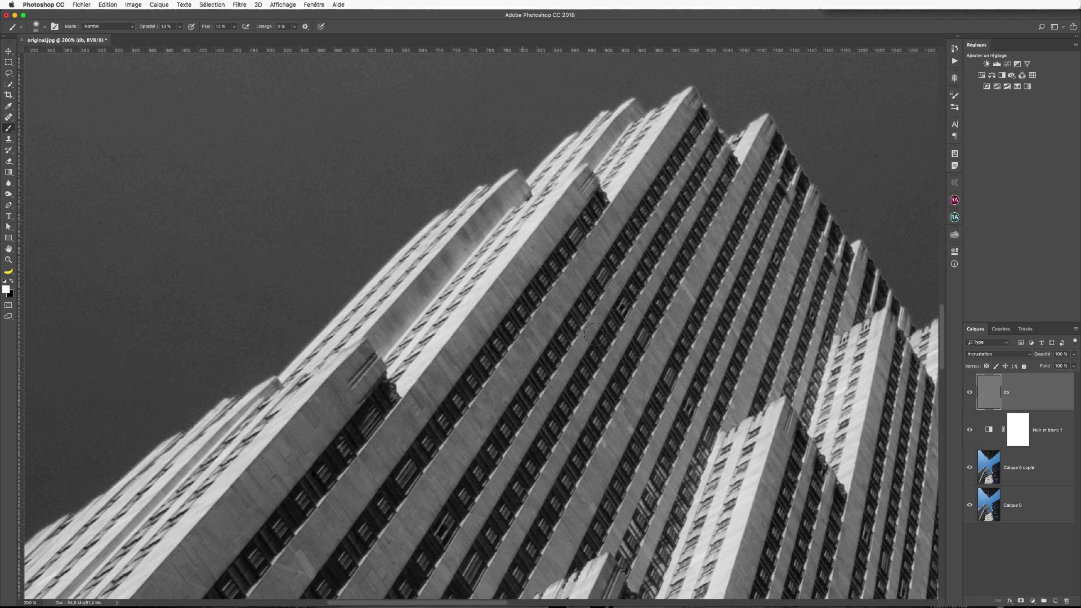
- Examine the brushed strip on the tower before and after by toggling the db layer's visibility
left_click(969, 392)
left_click(969, 393)
left_click(967, 392)
left_click(965, 393)
left_click(971, 392)
left_click(970, 392)
left_click(969, 394)
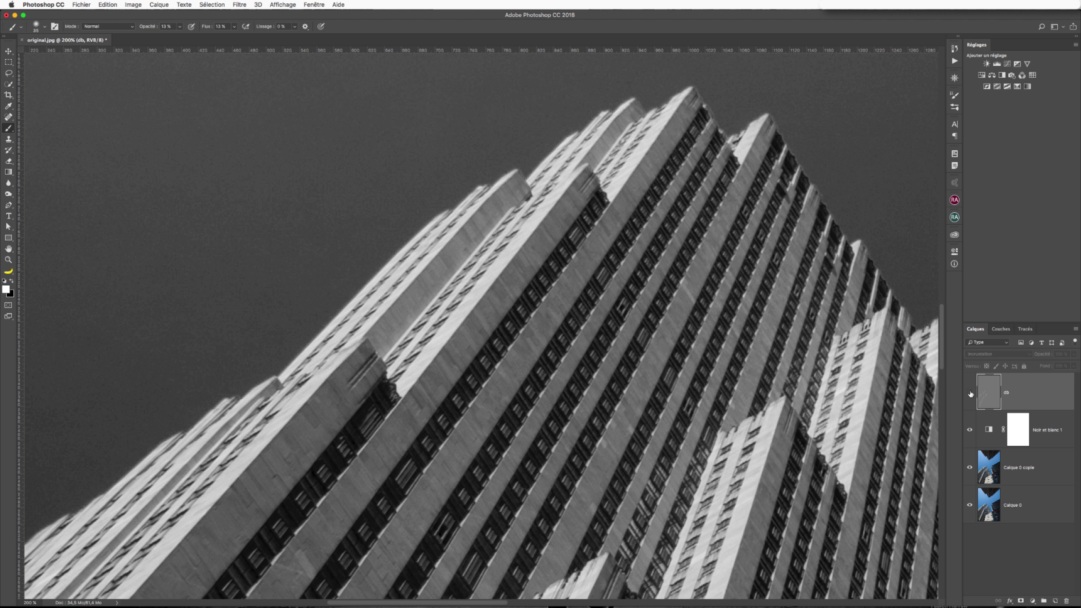
left_click(968, 394)
left_click(969, 394)
left_click(968, 392)
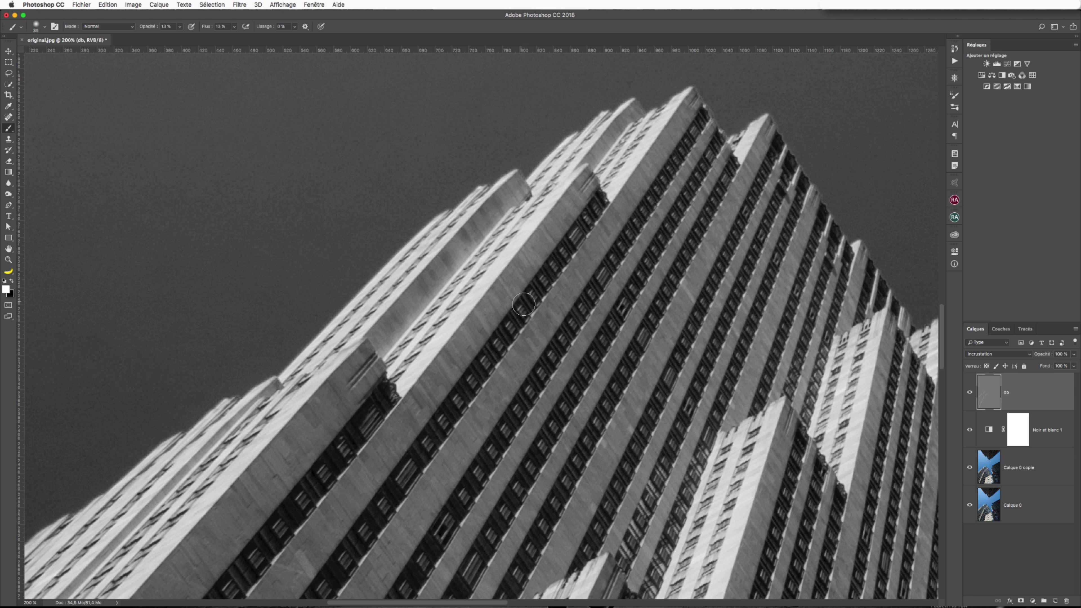
- Lighten the stone strips along the tower's upper facade with a smaller white brush on the db layer
left_click_drag(504, 351, 526, 258)
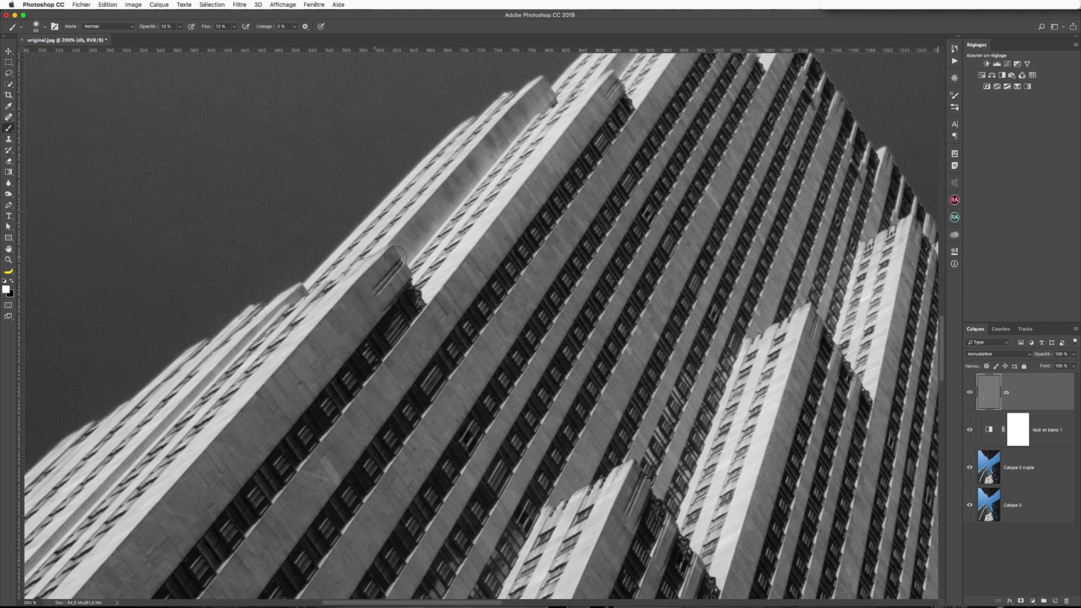
key("bracketleft")
key("bracketleft")
key("bracketleft")
mouse_move(480, 299)
left_mouse_down()
mouse_move(454, 261)
mouse_move(298, 474)
left_mouse_up()
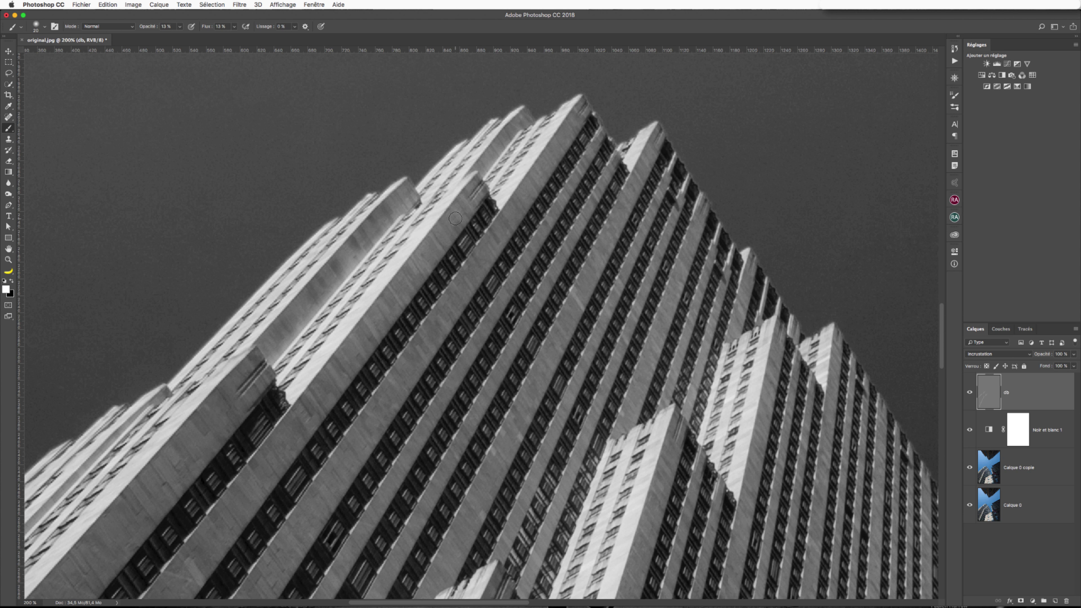
- Burn dark patches into the stone strips on the tower's left side with a small black brush, enlarging it for the wider strips
key("bracketleft")
key("x")
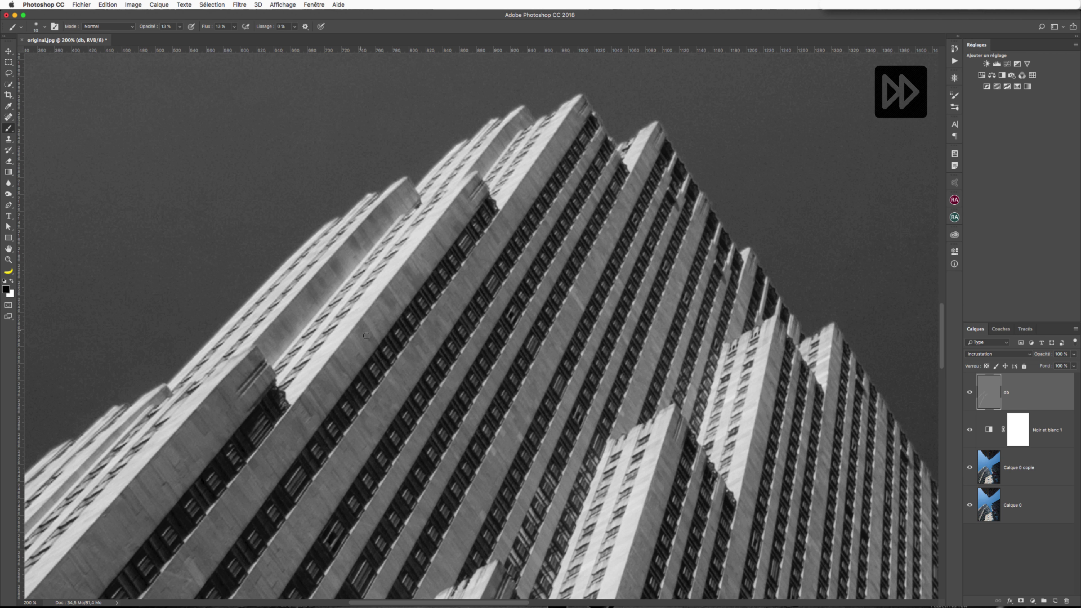
scroll(350, 333, "down", 5)
scroll(351, 333, "left", 5)
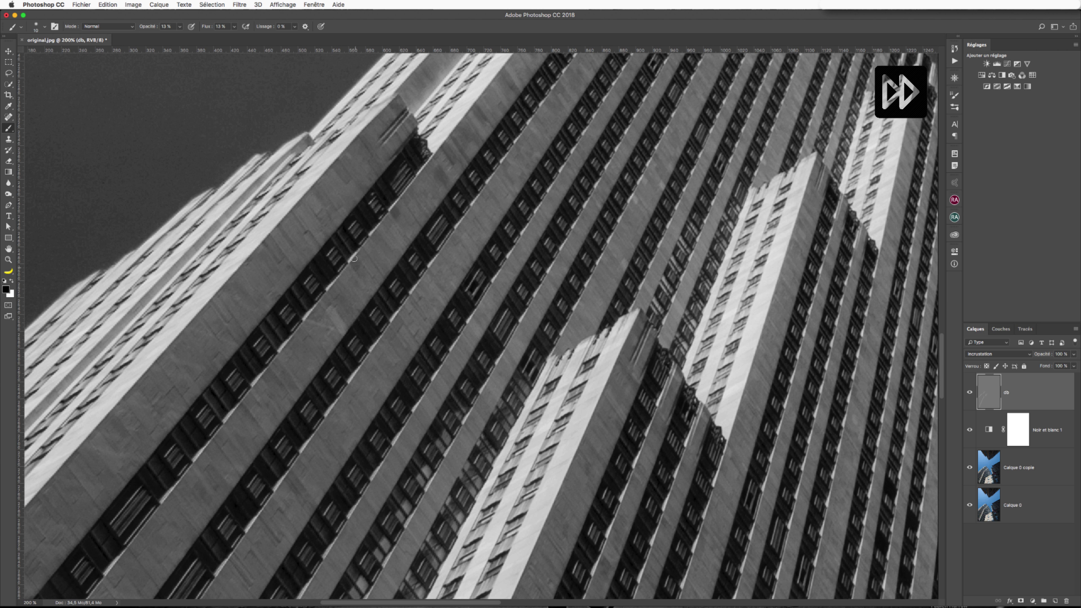
left_click_drag(283, 369, 421, 225)
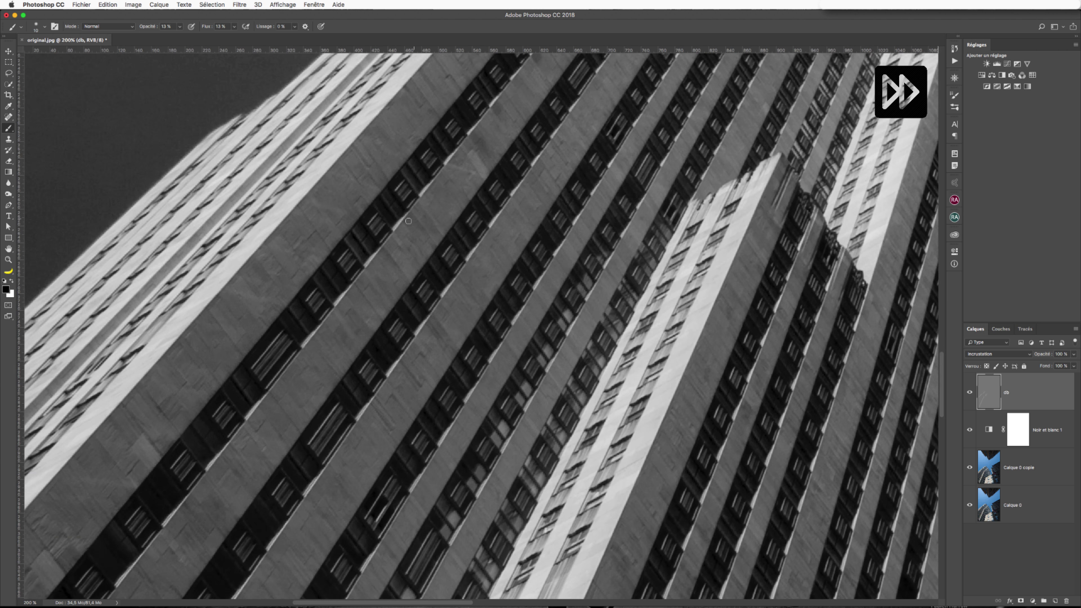
left_click_drag(380, 281, 461, 209)
left_click_drag(361, 330, 421, 202)
left_click_drag(437, 250, 523, 153)
key("bracketright")
key("bracketright")
left_click_drag(433, 203, 442, 213)
left_click_drag(379, 340, 470, 234)
mouse_move(386, 141)
left_mouse_down()
mouse_move(284, 386)
mouse_move(291, 398)
left_mouse_up()
left_click_drag(454, 162, 461, 148)
- Compare the tower's facade with and without the burned patches by toggling the db layer's visibility
key("super+minus")
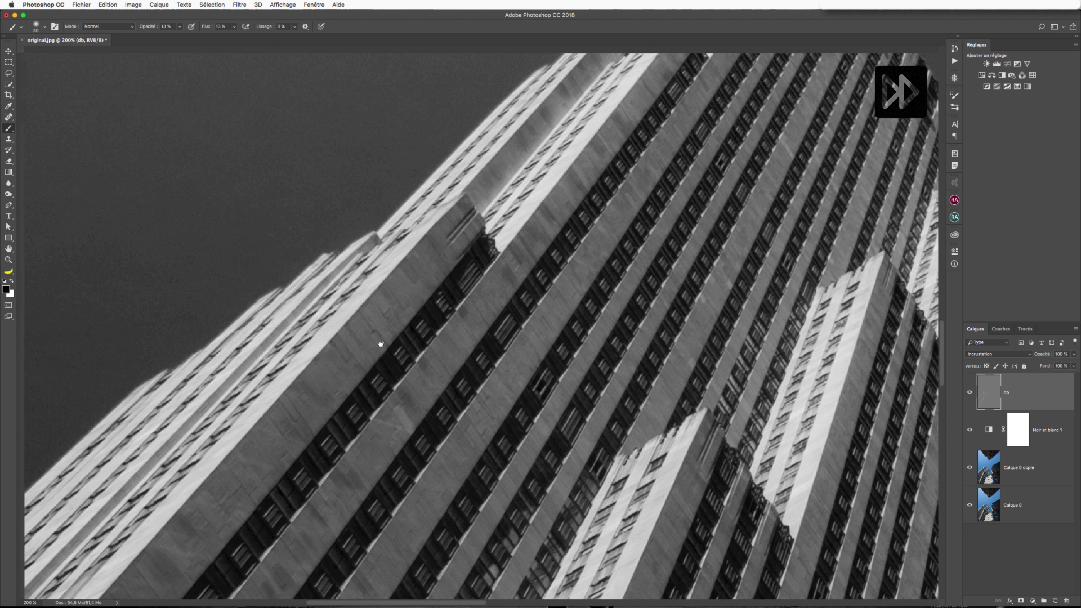
scroll(398, 241, "up", 10)
scroll(398, 241, "right", 2)
left_click(969, 392)
left_click(970, 392)
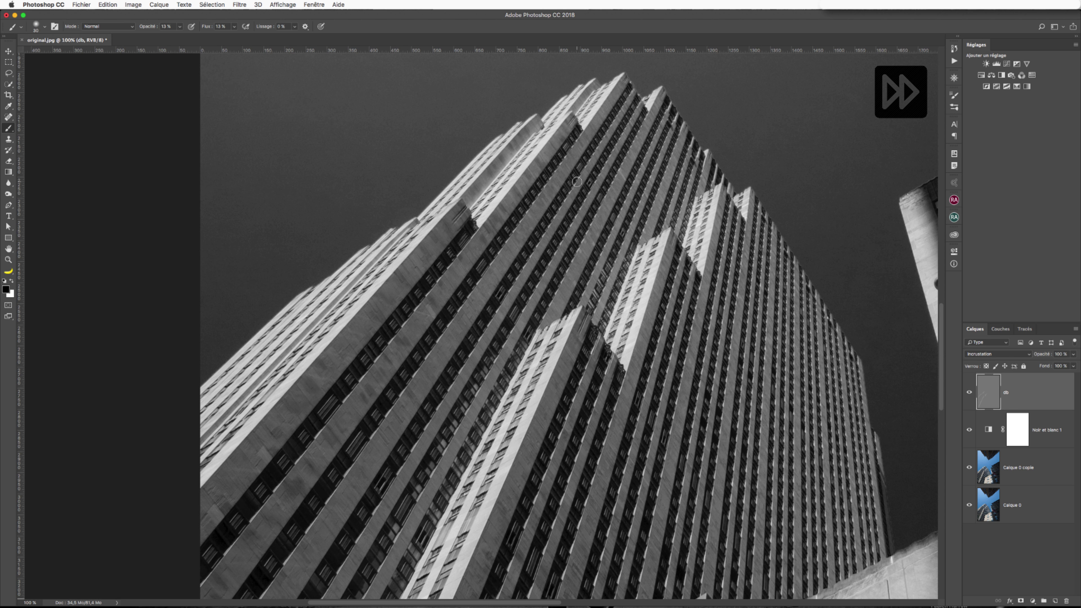
- Burn the stone strips on the tower's lower left facade with black, and check them against the image without the db layer
key("super+plus")
scroll(509, 216, "down", 10)
scroll(508, 217, "left", 5)
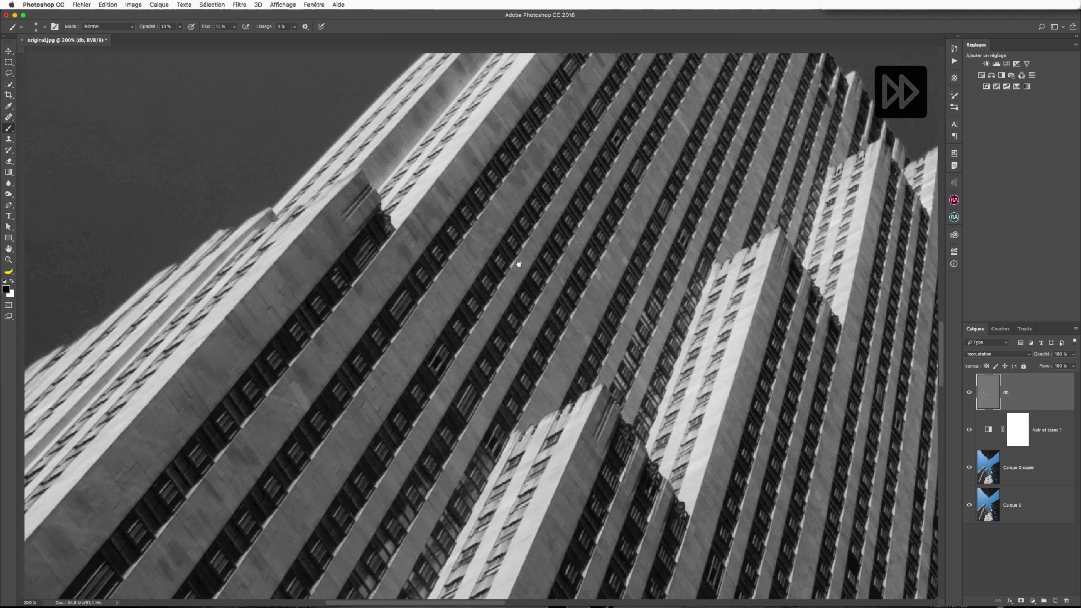
scroll(528, 155, "left", 5)
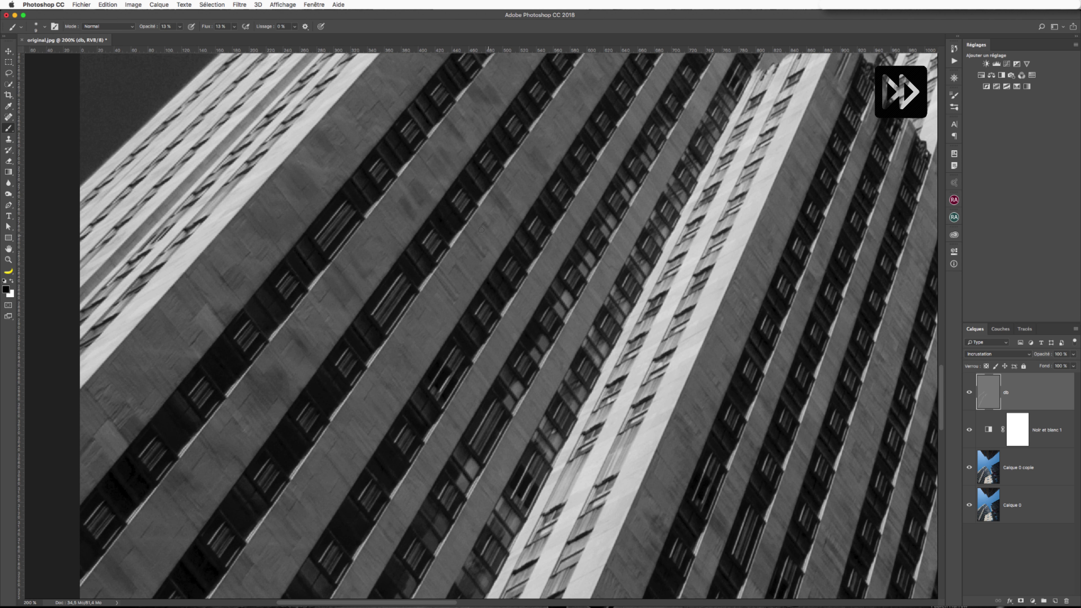
key("super+r")
scroll(539, 235, "down", 2)
scroll(540, 235, "left", 5)
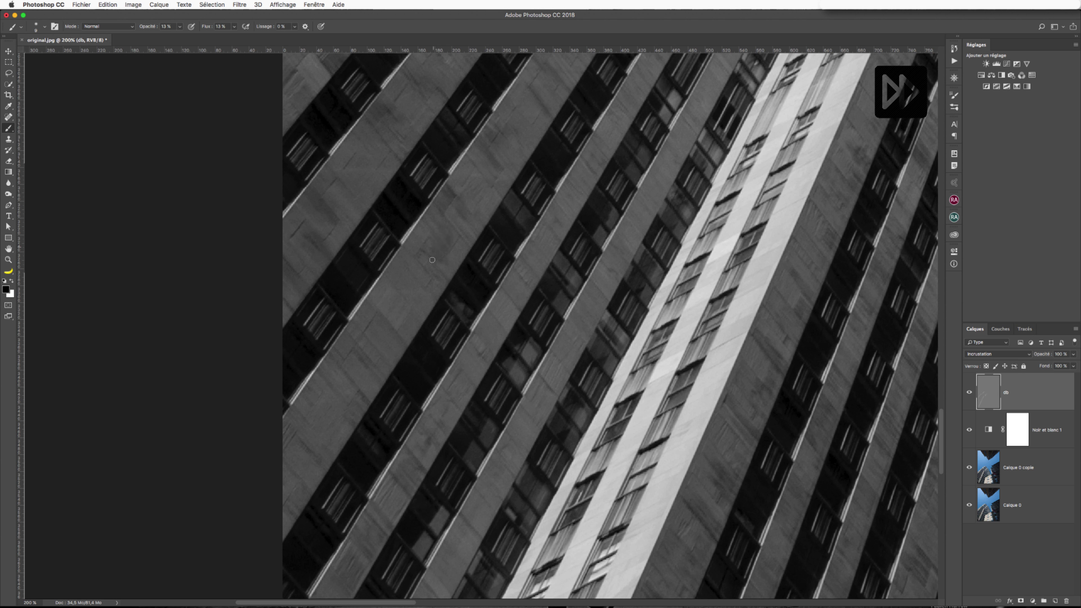
key("super+r")
scroll(424, 283, "right", 5)
scroll(424, 283, "up", 4)
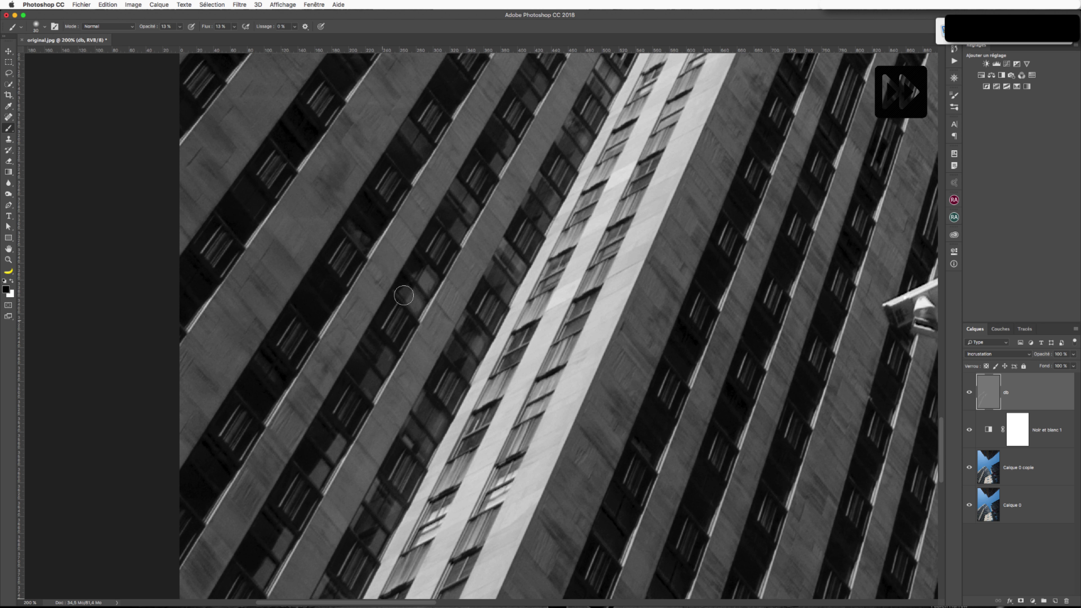
scroll(449, 148, "right", 7)
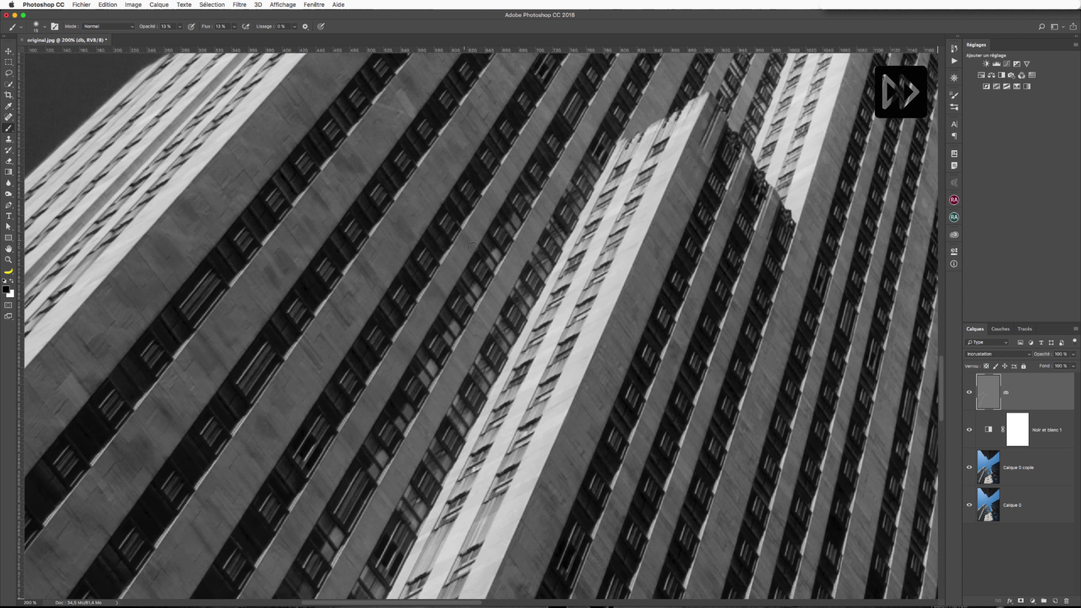
left_click(968, 392)
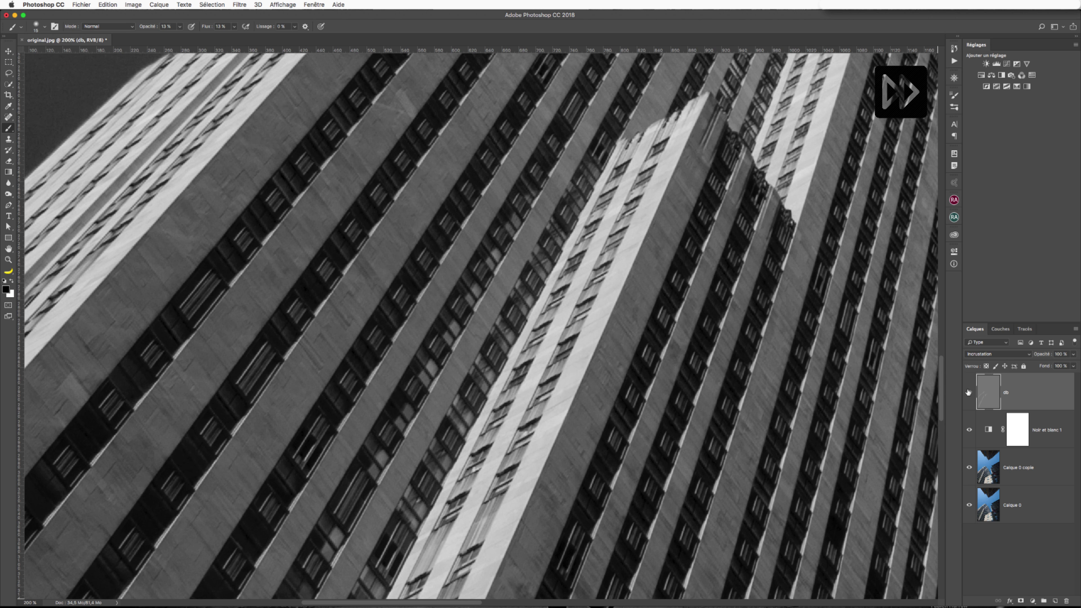
left_click(969, 392)
- Darken the narrow stone strips around the tower's central setbacks with a smaller black brush on the db layer
scroll(408, 282, "right", 4)
scroll(408, 282, "up", 3)
scroll(524, 242, "up", 5)
scroll(524, 242, "right", 4)
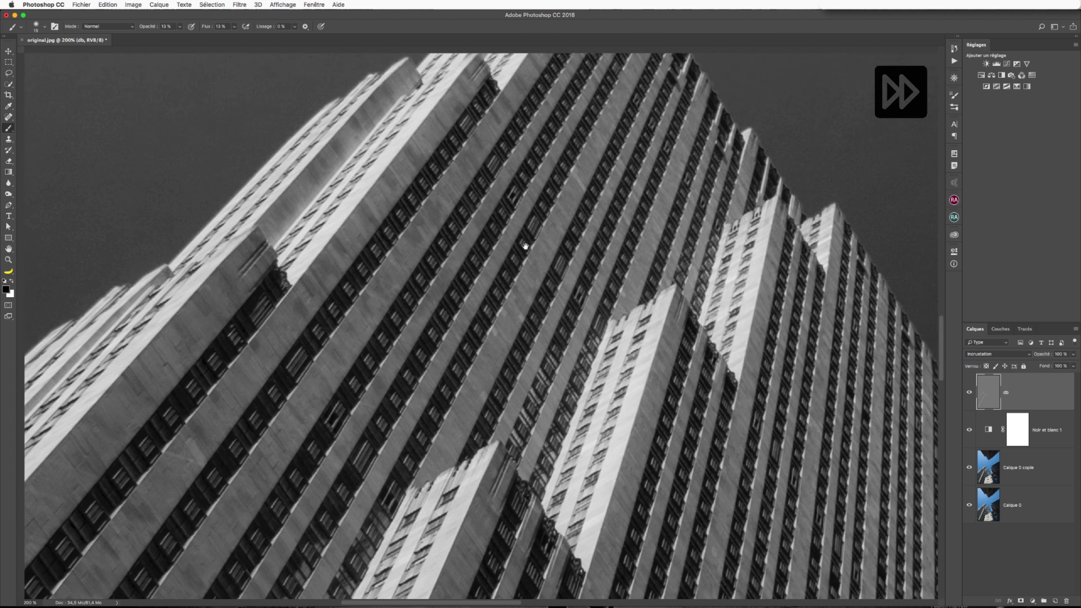
key("bracketleft")
key("bracketleft")
key("bracketleft")
scroll(526, 223, "down", 6)
scroll(526, 224, "left", 1)
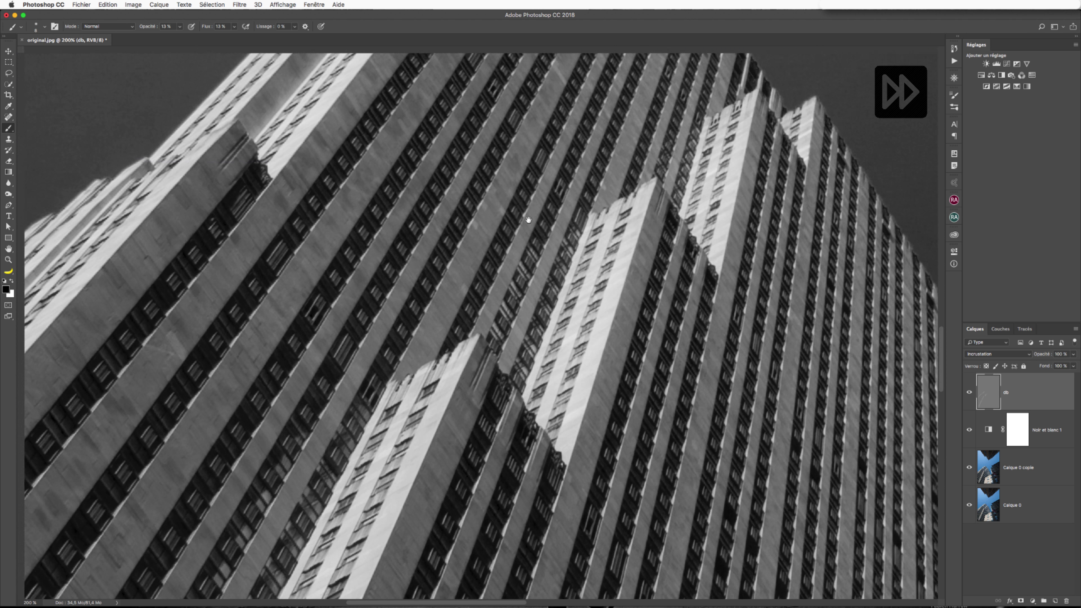
scroll(472, 295, "down", 10)
scroll(491, 153, "left", 2)
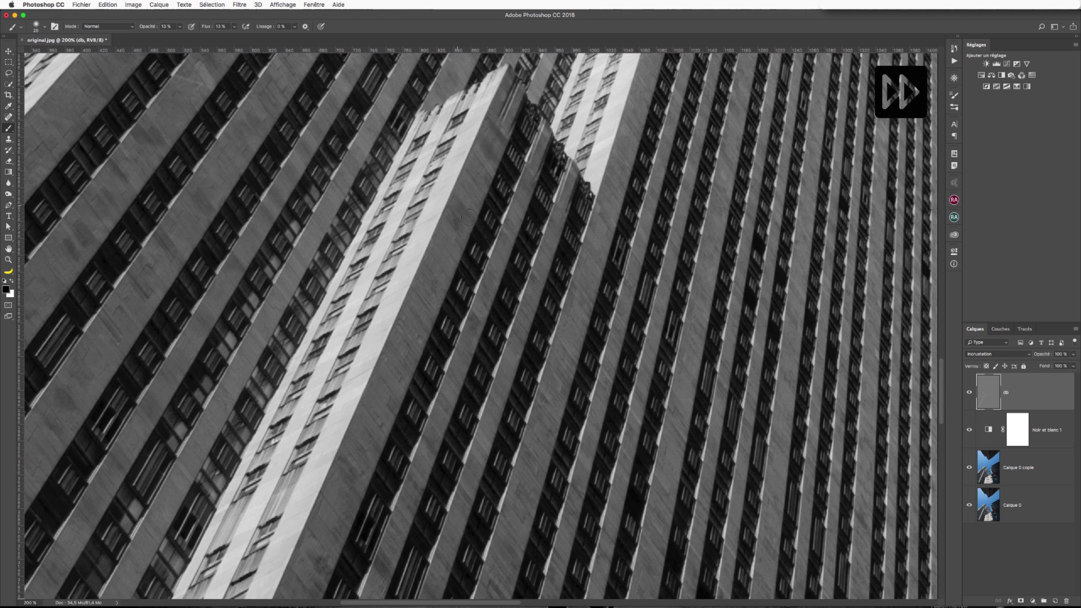
- Burn the stone strips down to the tower's base, beside the cameras and the sunlit front building
scroll(414, 324, "down", 15)
scroll(414, 324, "left", 5)
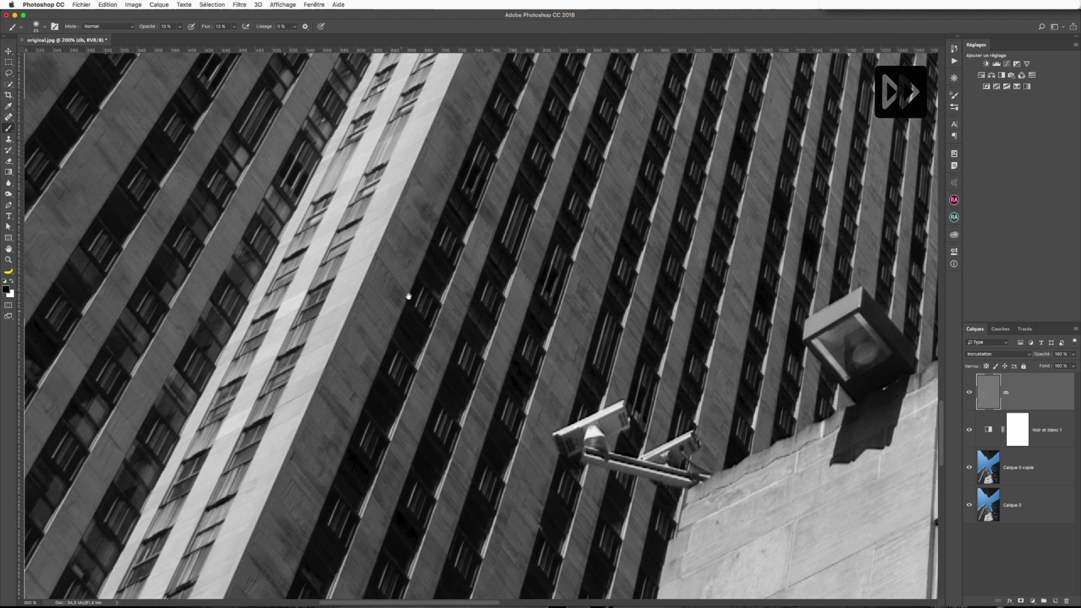
scroll(449, 164, "down", 10)
scroll(449, 164, "left", 8)
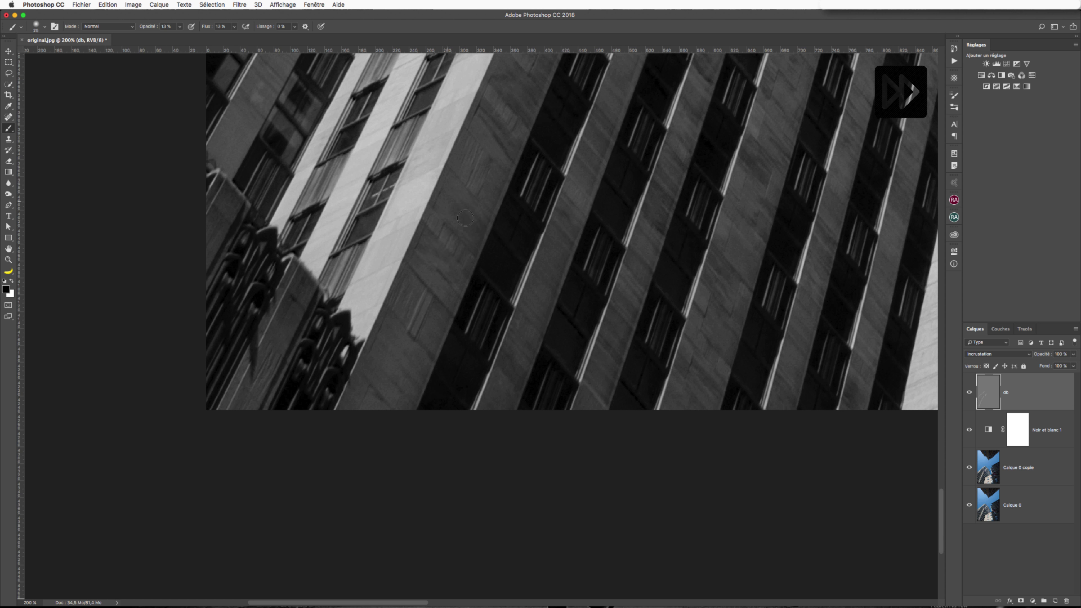
scroll(433, 312, "up", 10)
scroll(433, 312, "right", 8)
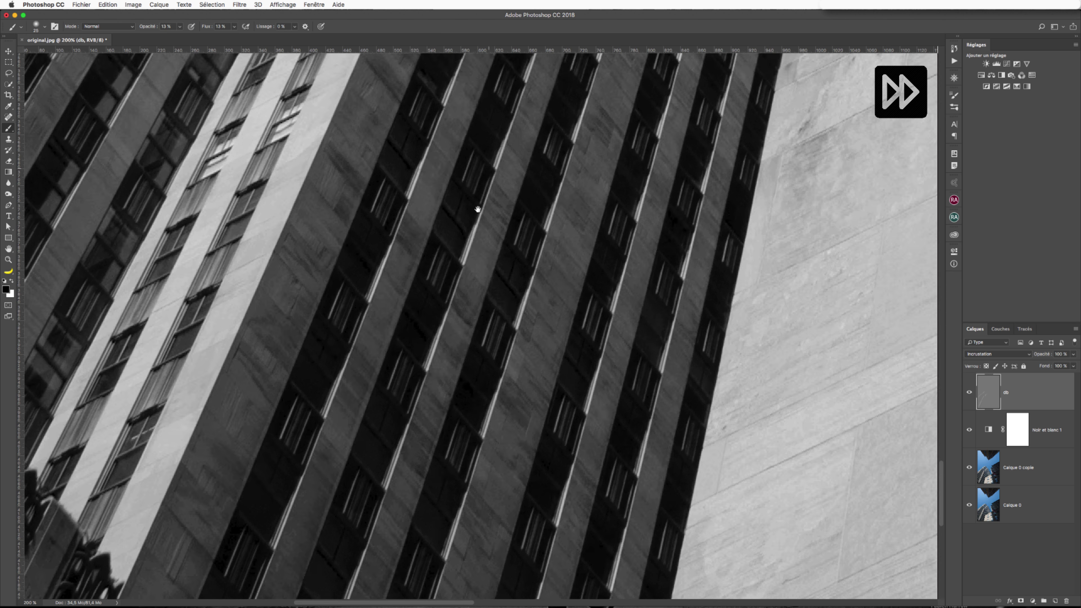
scroll(504, 128, "up", 15)
scroll(504, 128, "right", 6)
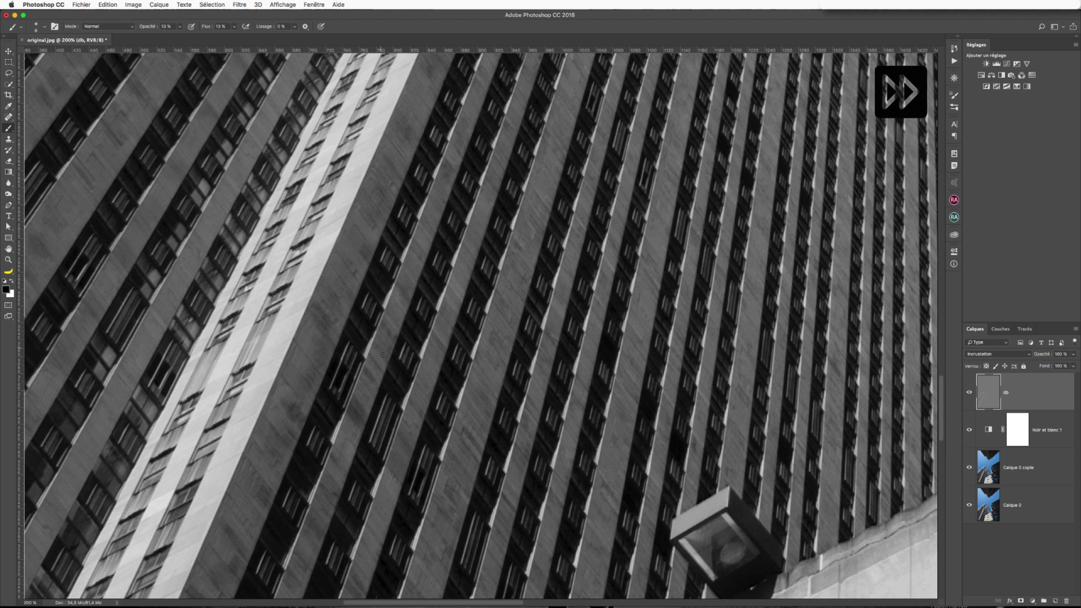
scroll(466, 144, "down", 5)
- Burn the sunlit front building's stone wall and window areas with black, using a brush of up to 80 px
key("super+0")
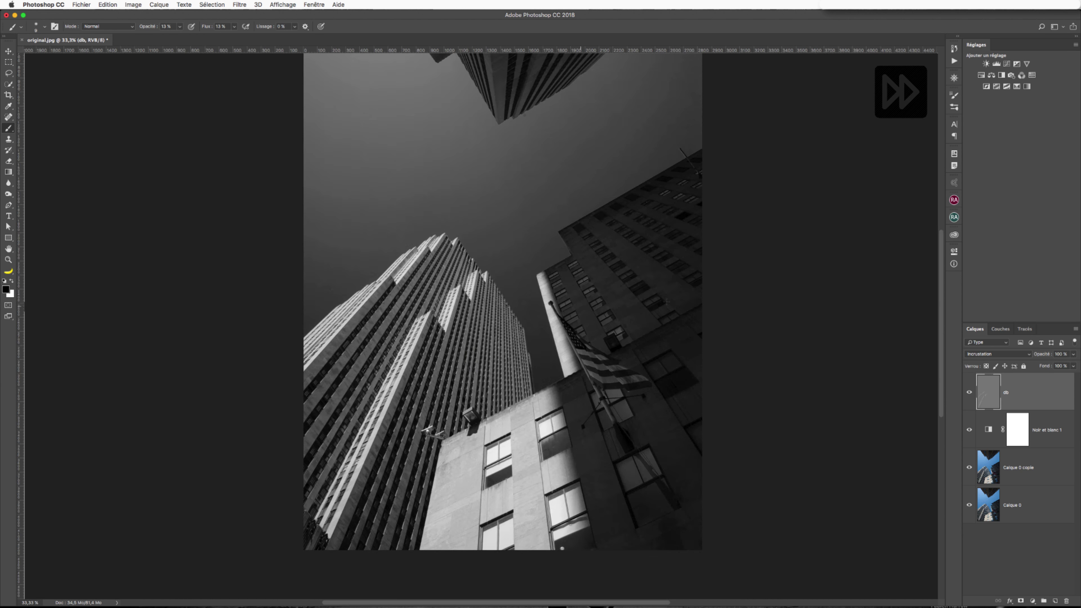
key("super+plus")
key("super+plus")
key("super+plus")
key("super+plus")
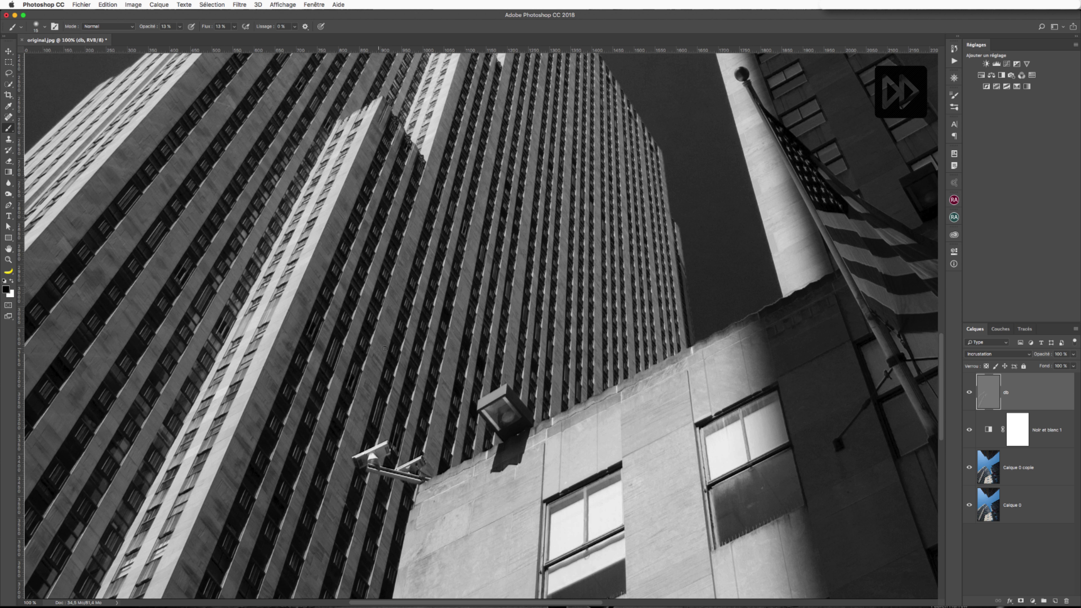
scroll(486, 255, "down", 10)
scroll(426, 324, "left", 3)
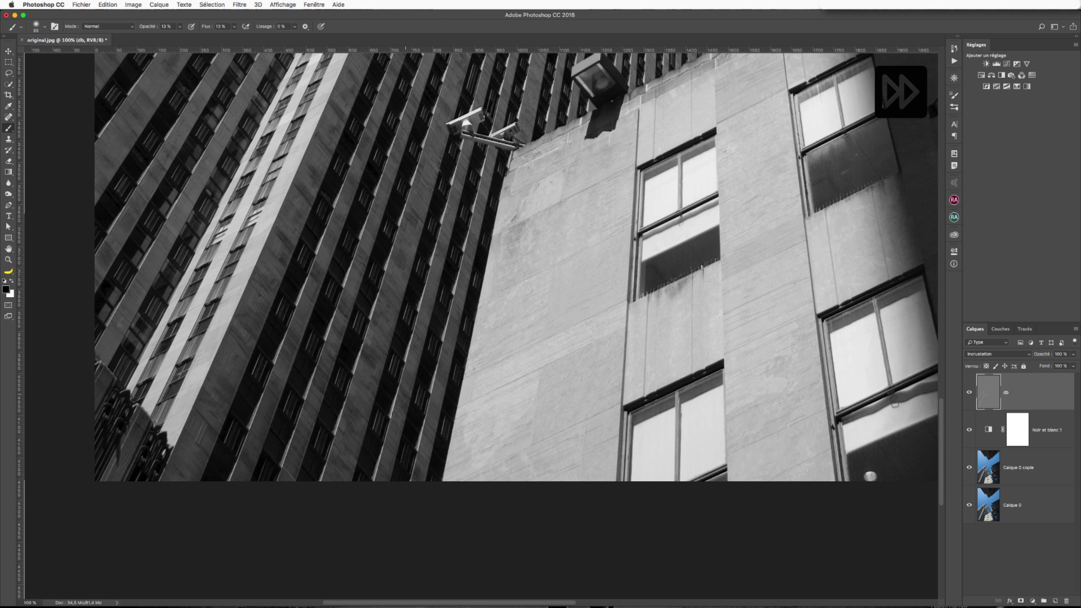
key("super+minus")
key("super+minus")
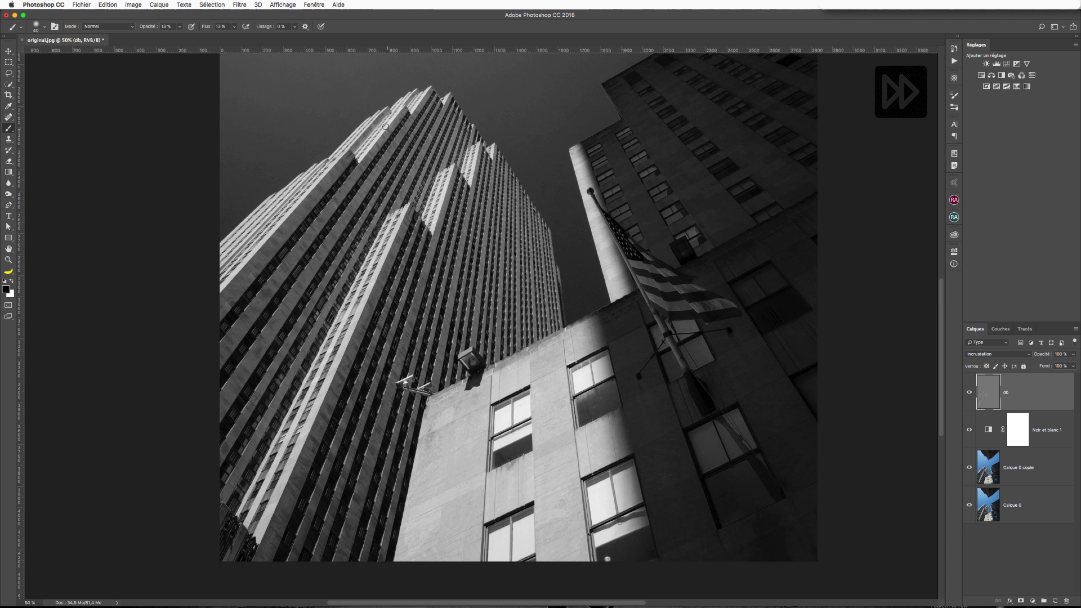
scroll(453, 312, "down", 5)
scroll(452, 311, "right", 3)
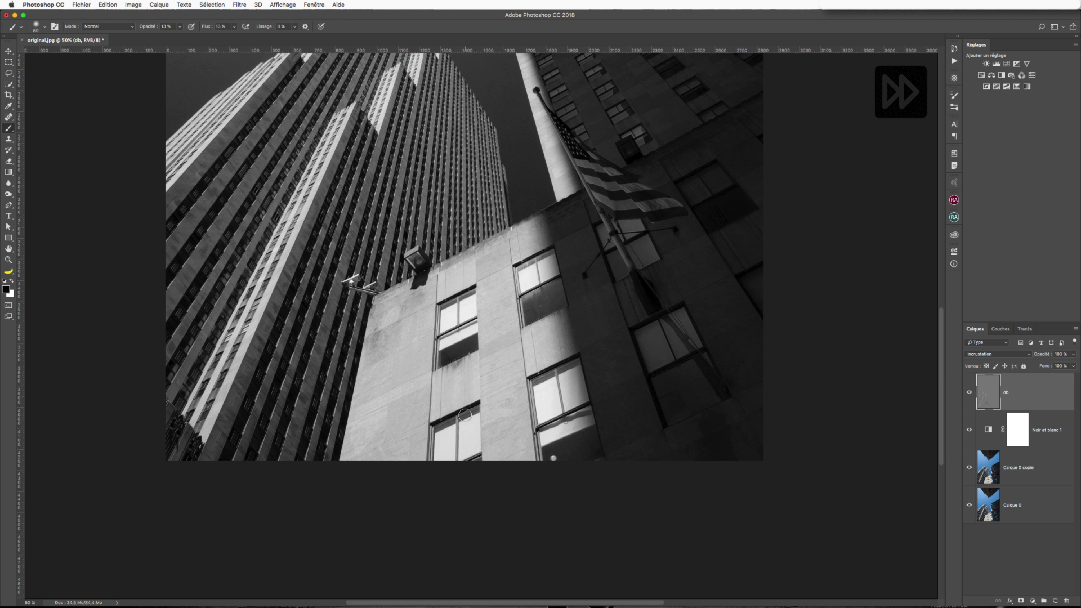
scroll(552, 294, "up", 6)
scroll(551, 294, "right", 4)
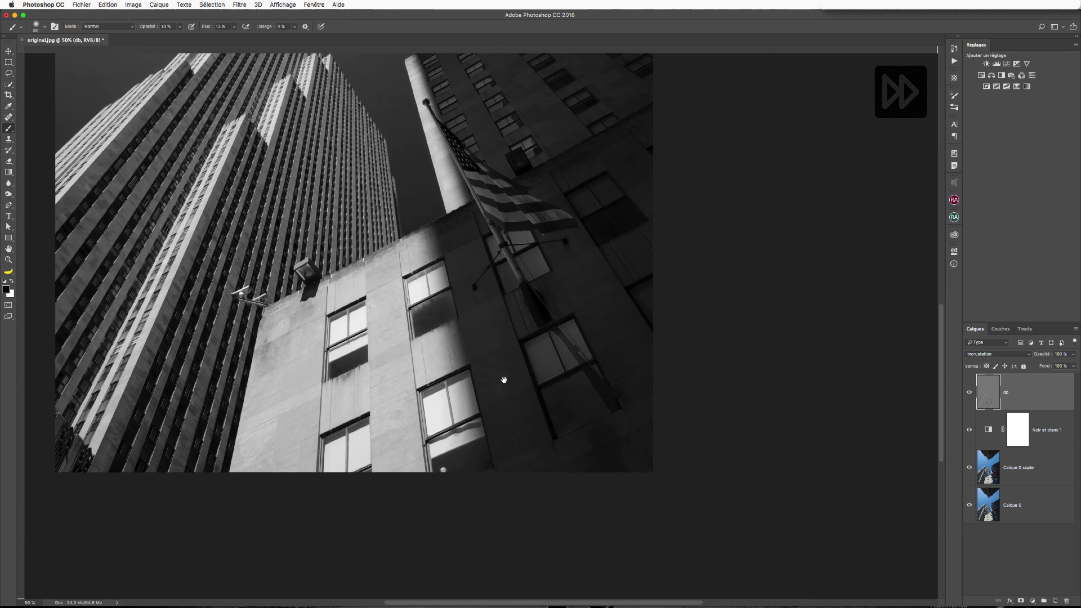
- Darken the shaded building behind the flag with the black brush on the db layer
scroll(674, 266, "up", 6)
scroll(674, 266, "left", 1)
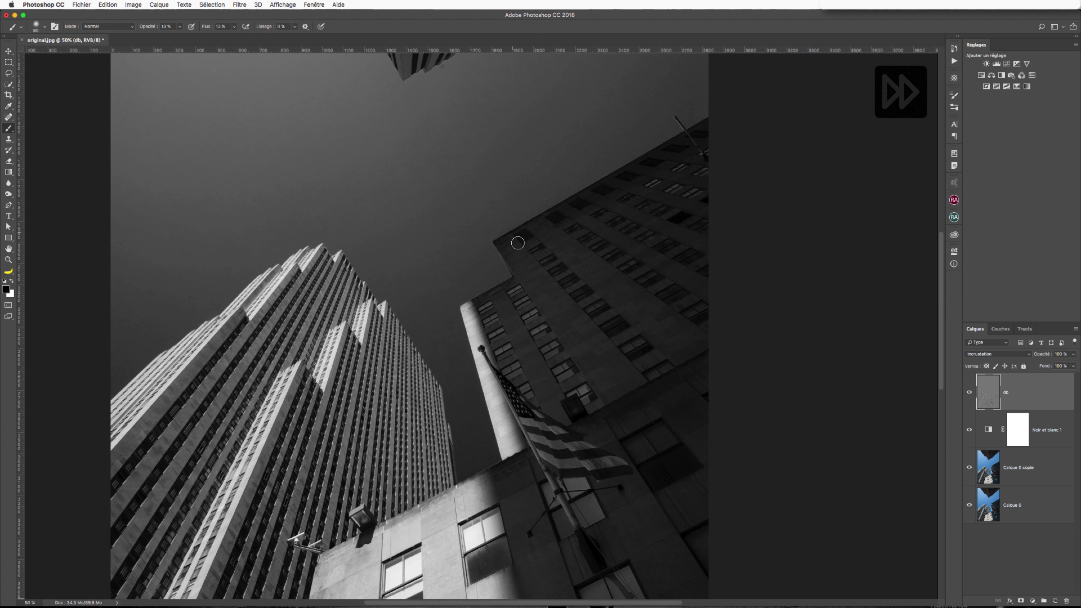
left_click_drag(520, 297, 509, 349)
scroll(678, 242, "down", 6)
scroll(678, 242, "left", 2)
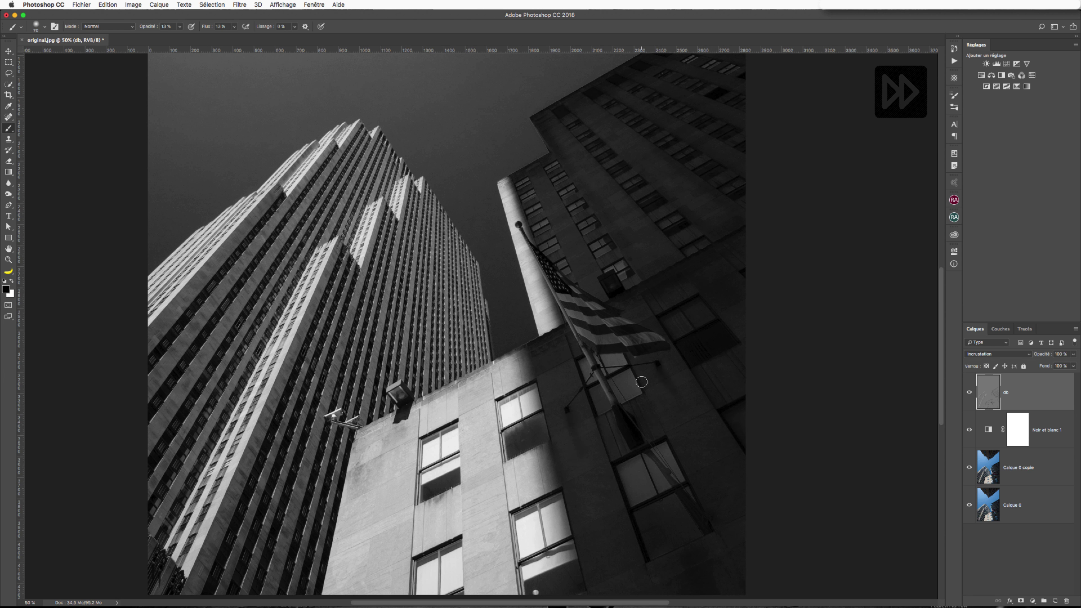
- Refine the flag and the windows around it with a progressively smaller brush on the db layer
key("super+plus")
key("bracketleft")
key("bracketleft")
key("bracketleft")
key("bracketleft")
key("bracketleft")
key("bracketleft")
key("bracketleft")
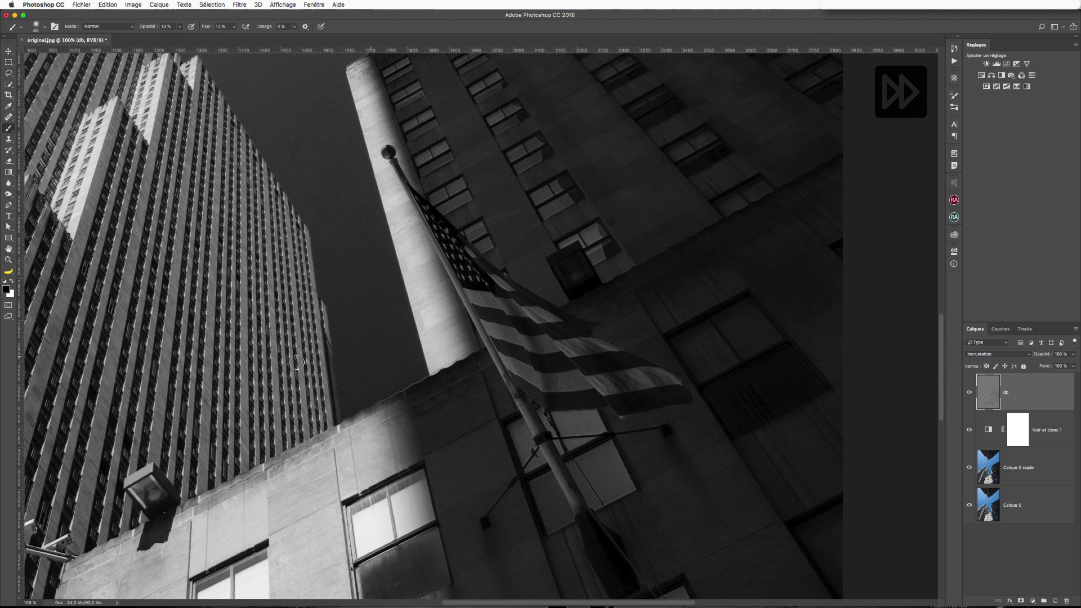
key("bracketleft")
key("bracketleft")
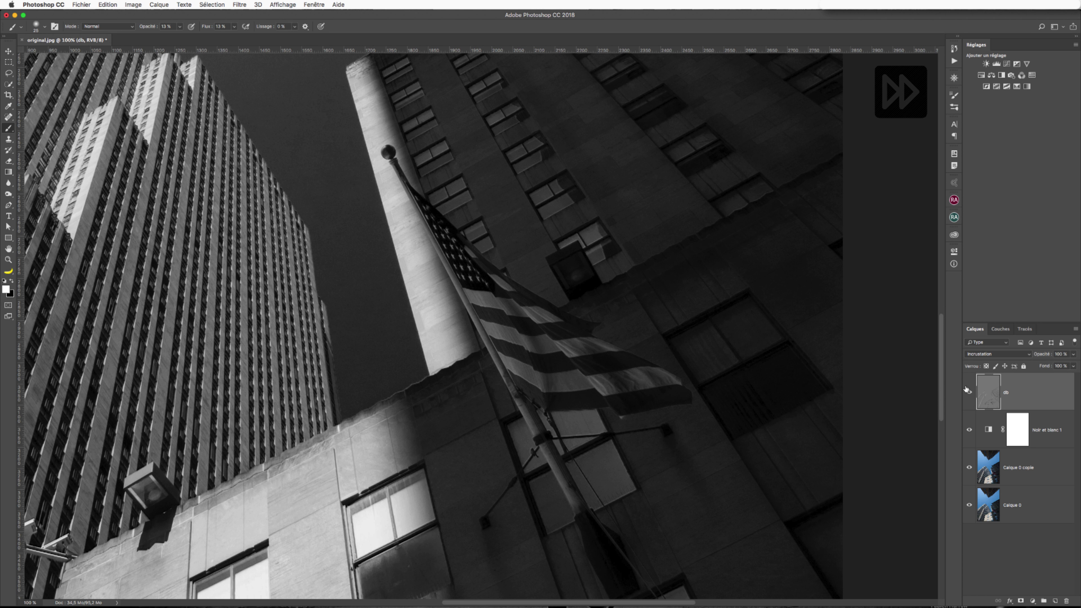
- Dodge and burn the facade strips of the dark building at the photo's top edge with a 100 px brush
key("super+minus")
key("super+minus")
key("super+minus")
key("super+minus")
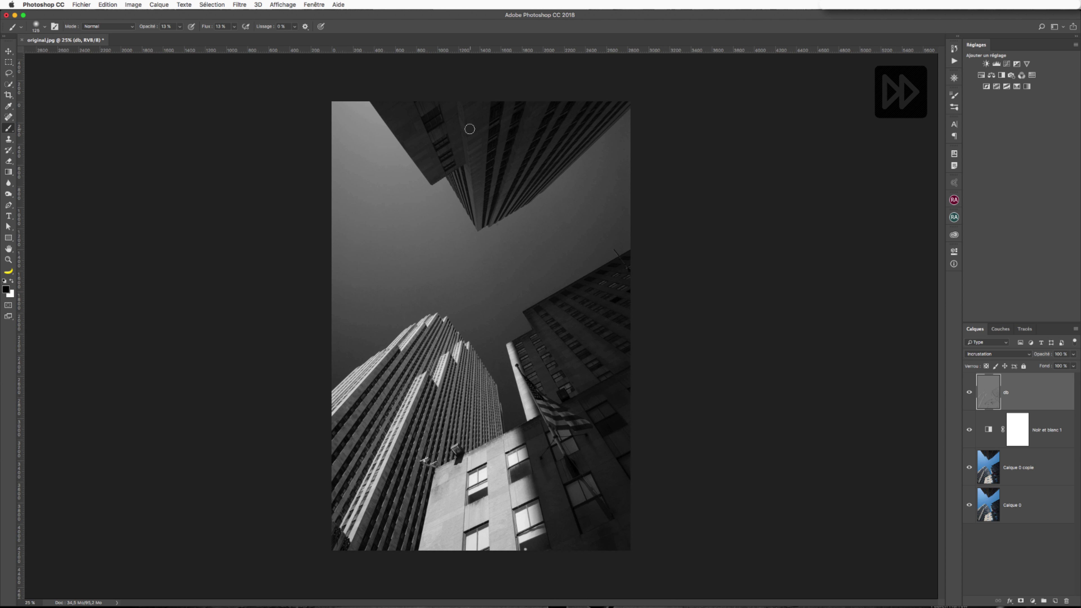
key("super+plus")
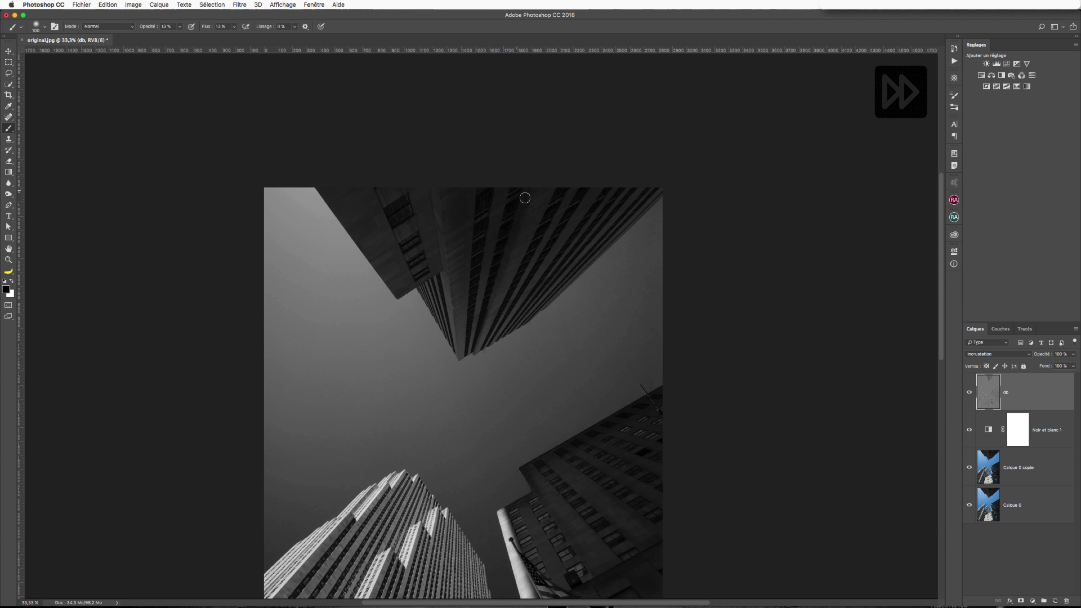
key("x")
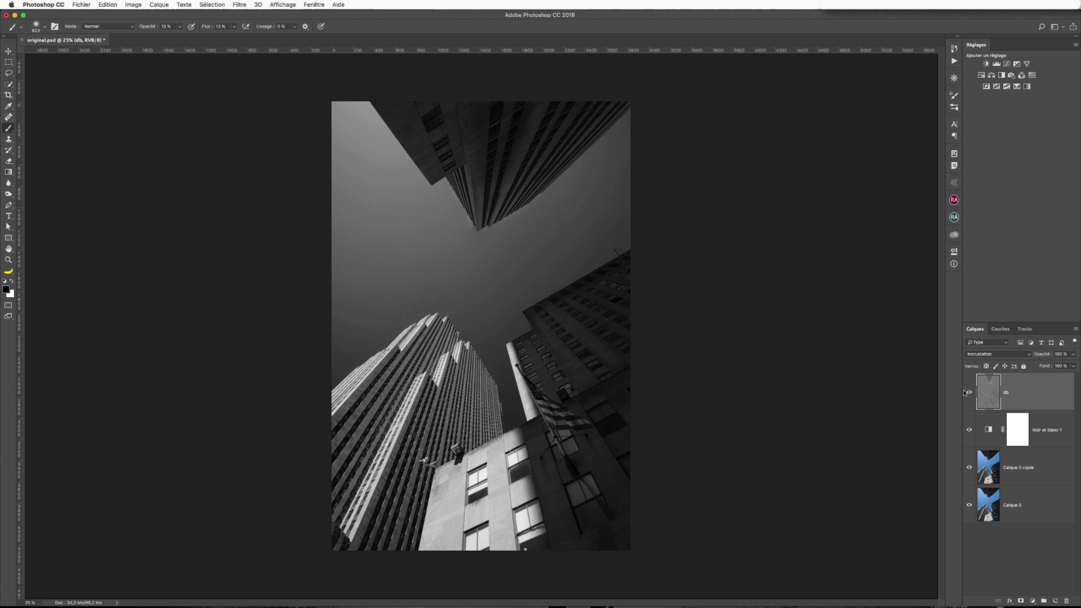
- Examine the tower and the flag building without the dodging and burning by hiding the db layer
key("super+plus")
key("super+plus")
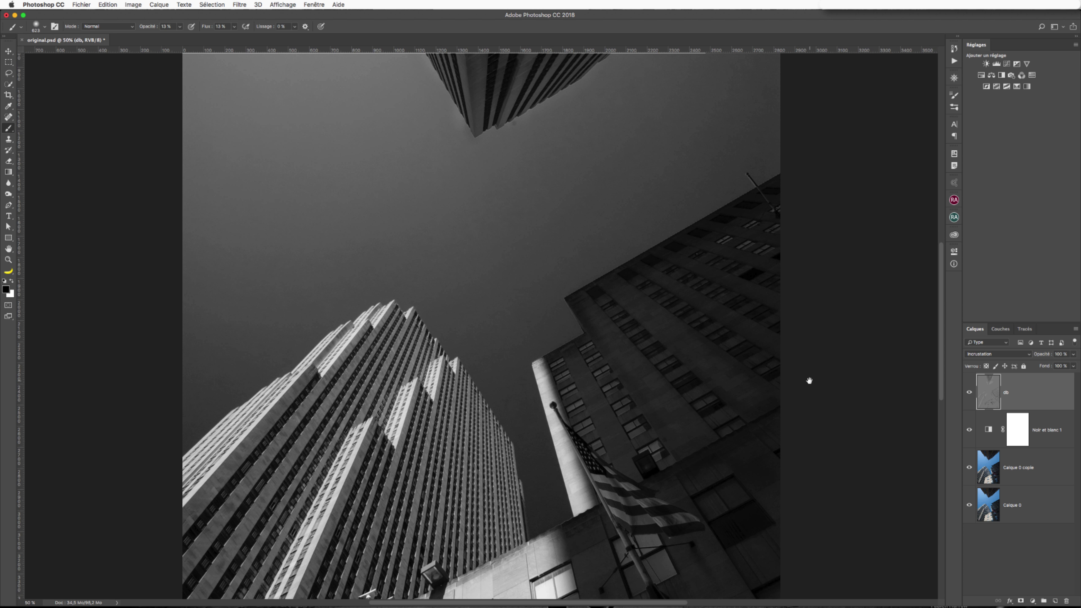
left_click_drag(643, 373, 491, 232)
key("super+r")
left_click(970, 394)
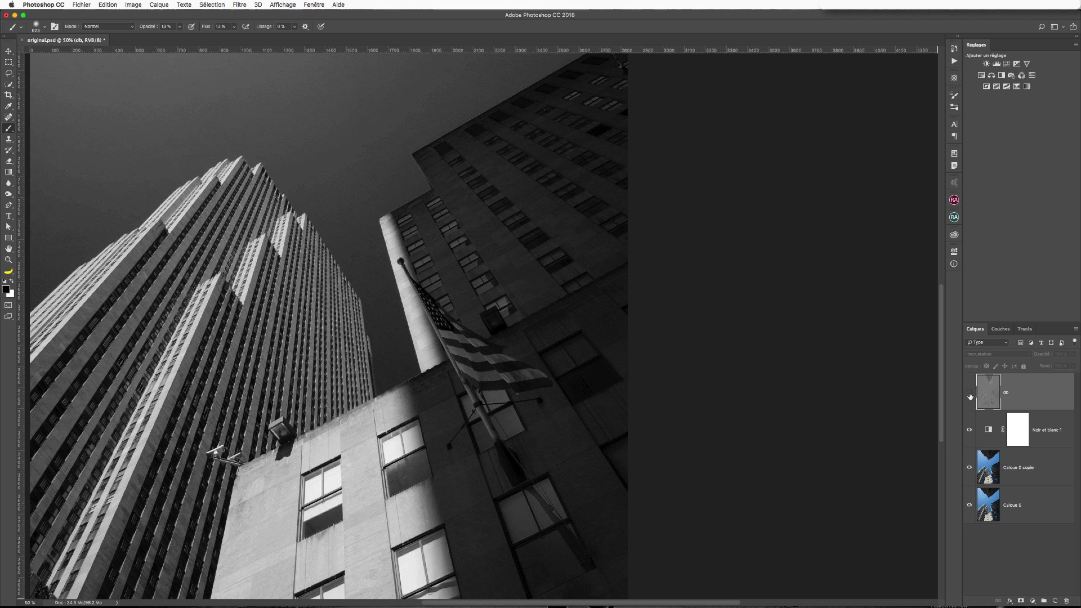
- Compare the photo with and without the dodging and burning by toggling the db layer's visibility, leaving it shown
left_click(970, 395)
left_click(969, 394)
left_click(969, 394)
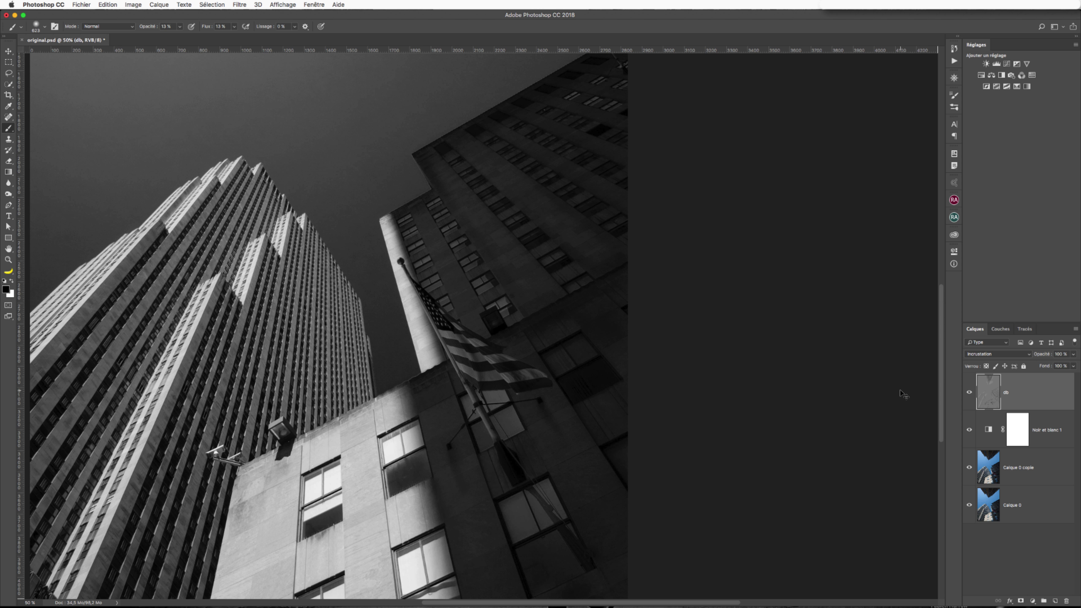
key("super+minus")
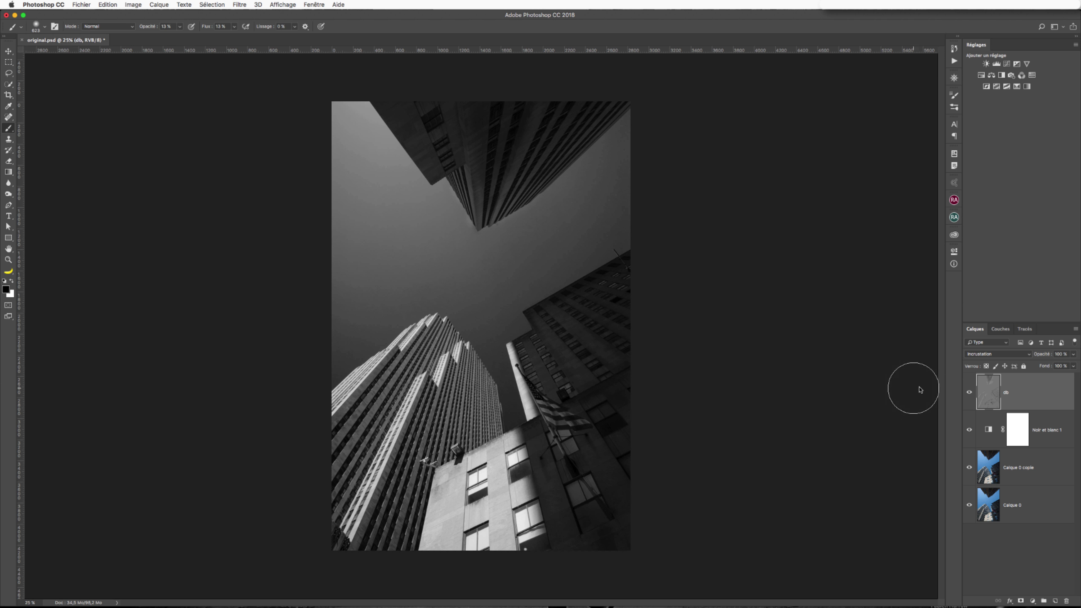
- Create a new layer named db2 in Overlay (Incrustation) mode, filled with the neutral 50% grey
left_click(1075, 330)
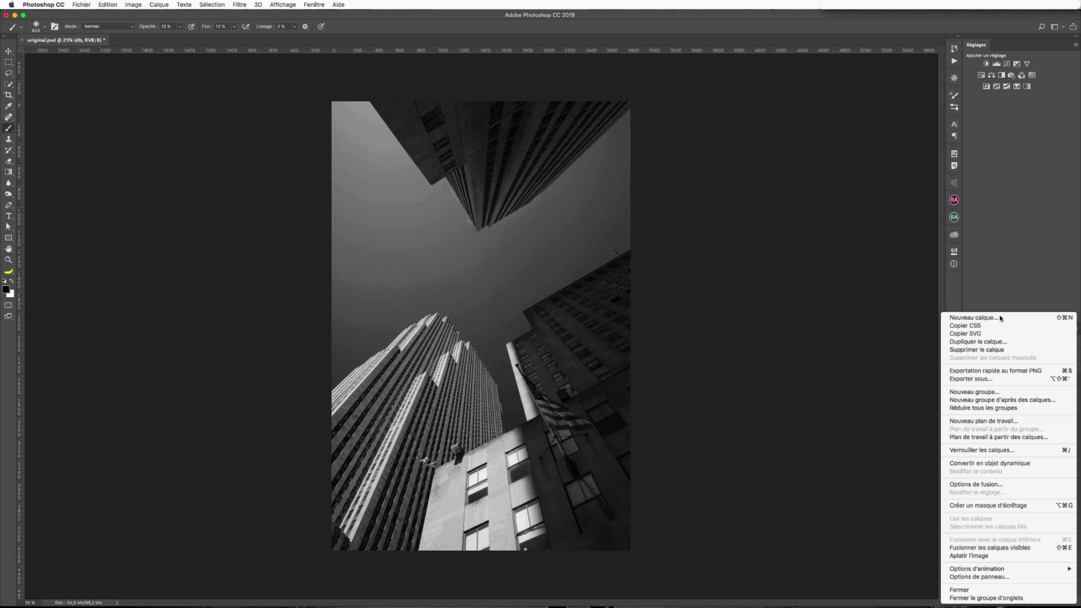
left_click(987, 315)
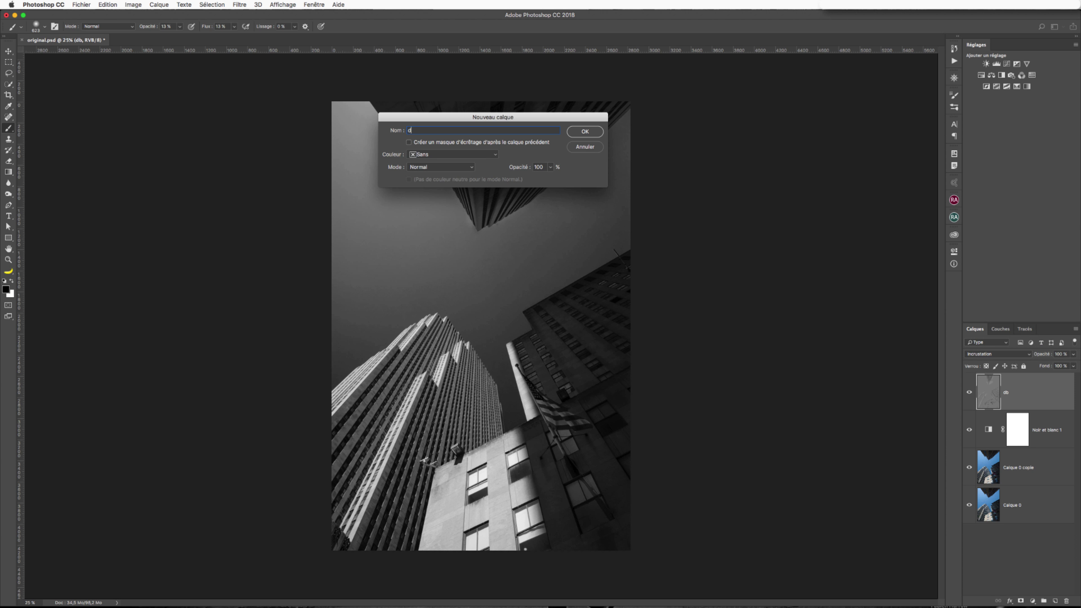
left_click(423, 167)
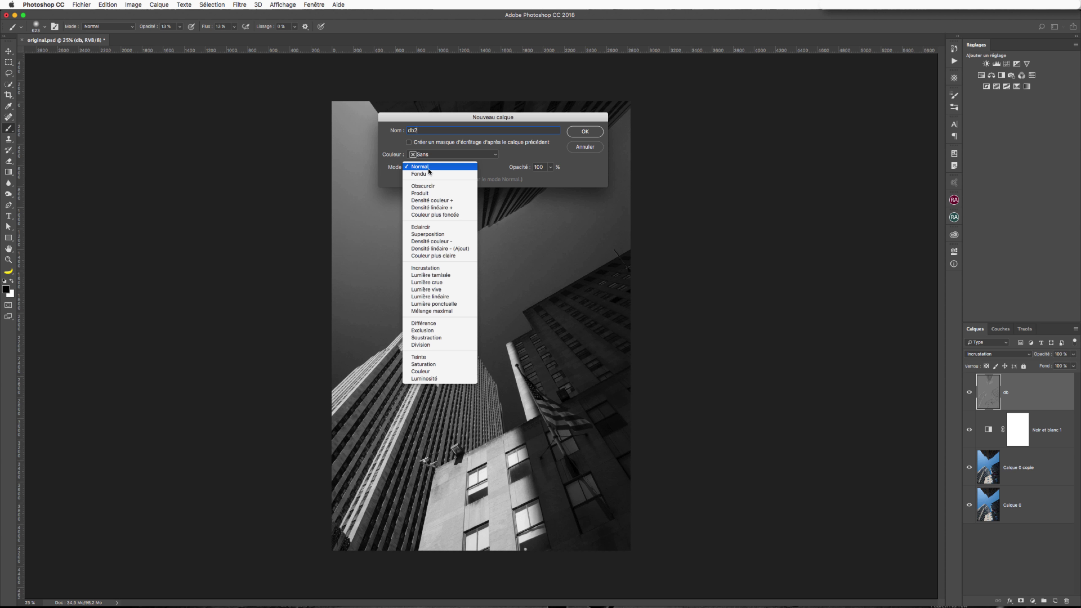
left_click(426, 267)
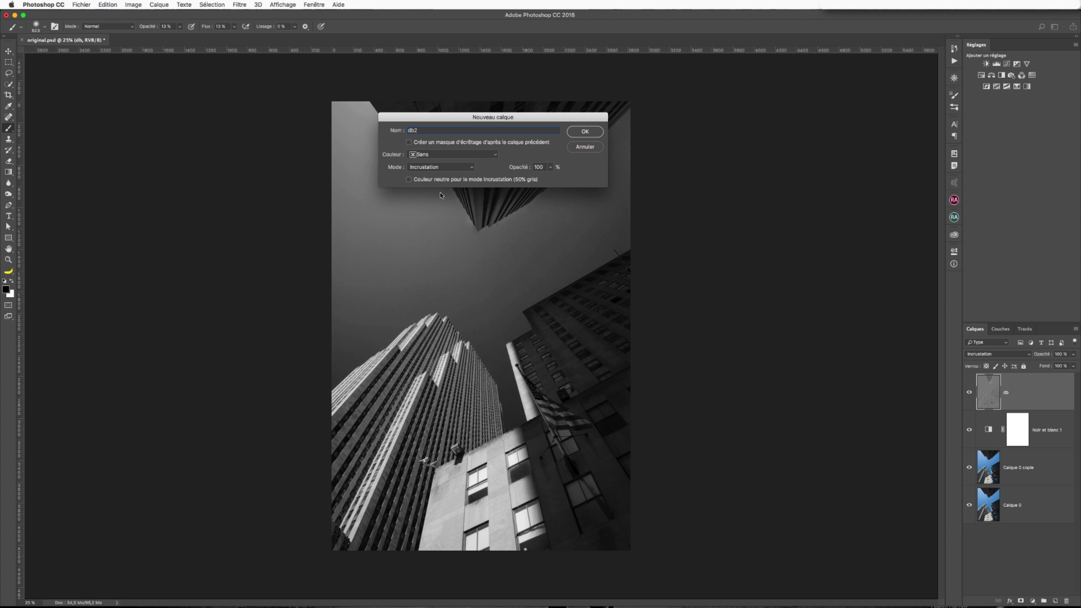
left_click(585, 132)
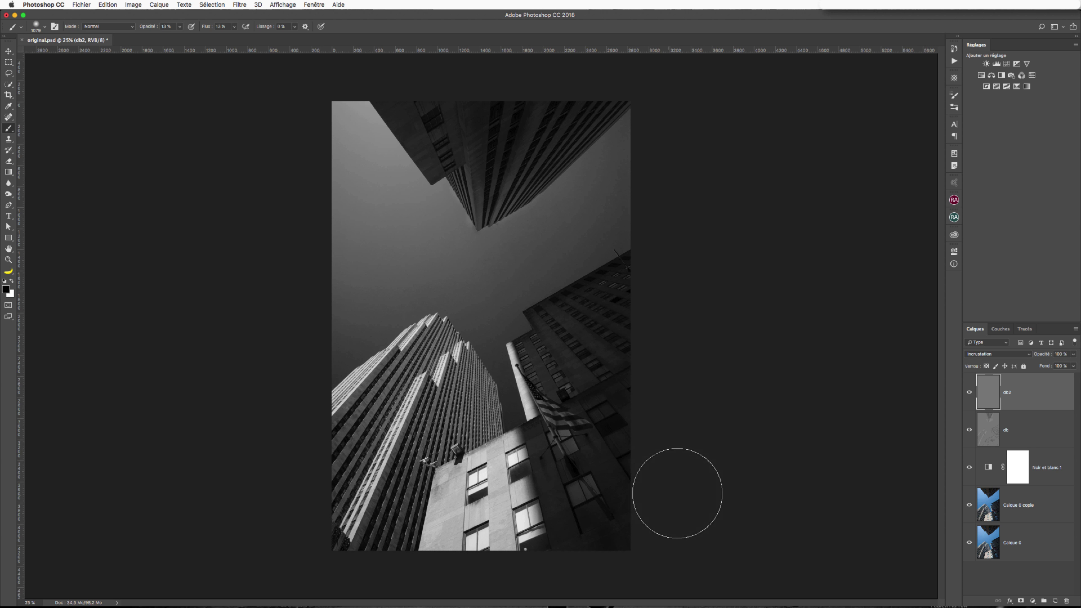
- Darken the photo's lower part and outer edges on db2 with a large soft black brush, and set the layer's opacity to 50%
left_click_drag(676, 494, 338, 519)
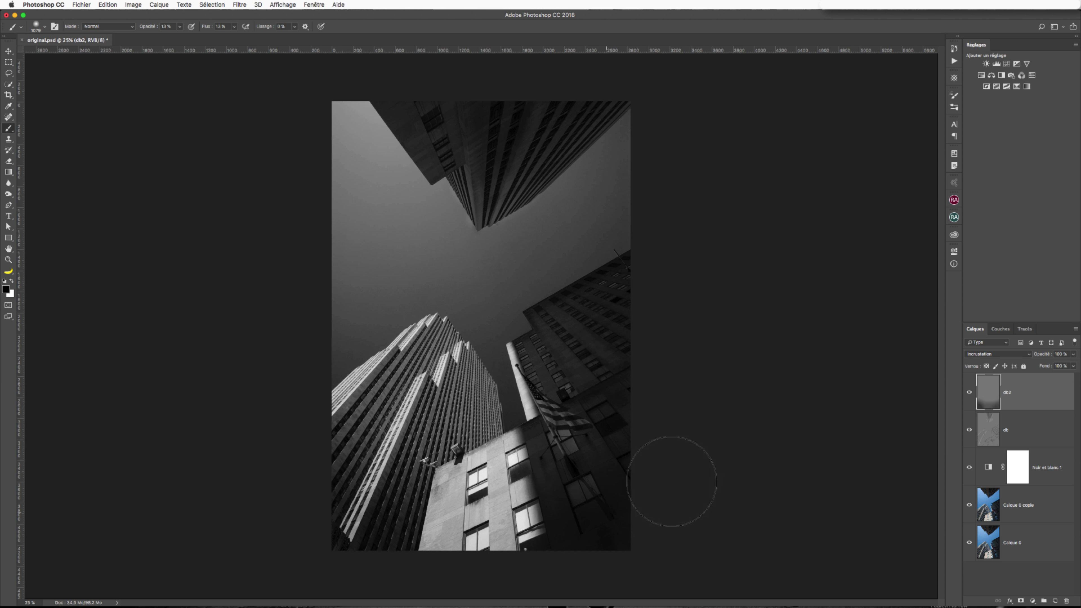
mouse_move(374, 455)
left_mouse_down()
mouse_move(350, 528)
mouse_move(404, 462)
mouse_move(372, 505)
mouse_move(397, 463)
mouse_move(379, 501)
mouse_move(355, 499)
mouse_move(347, 475)
mouse_move(386, 467)
mouse_move(379, 491)
mouse_move(403, 477)
mouse_move(395, 492)
mouse_move(418, 445)
mouse_move(393, 490)
mouse_move(345, 419)
mouse_move(349, 477)
mouse_move(343, 460)
mouse_move(368, 434)
mouse_move(407, 492)
mouse_move(382, 514)
mouse_move(416, 450)
mouse_move(406, 491)
mouse_move(397, 489)
mouse_move(409, 389)
mouse_move(373, 404)
mouse_move(351, 451)
mouse_move(431, 412)
mouse_move(442, 478)
mouse_move(373, 441)
mouse_move(404, 439)
mouse_move(383, 484)
mouse_move(420, 497)
mouse_move(338, 499)
mouse_move(359, 453)
mouse_move(423, 417)
mouse_move(456, 101)
mouse_move(574, 84)
mouse_move(416, 94)
mouse_move(555, 85)
mouse_move(460, 90)
mouse_move(447, 86)
mouse_move(530, 91)
mouse_move(453, 80)
mouse_move(526, 79)
mouse_move(398, 97)
mouse_move(458, 96)
mouse_move(415, 73)
mouse_move(378, 85)
mouse_move(601, 82)
mouse_move(374, 73)
mouse_move(536, 67)
mouse_move(588, 84)
mouse_move(425, 77)
mouse_move(473, 106)
mouse_move(434, 106)
mouse_move(438, 129)
mouse_move(476, 108)
mouse_move(598, 121)
mouse_move(584, 102)
left_mouse_up()
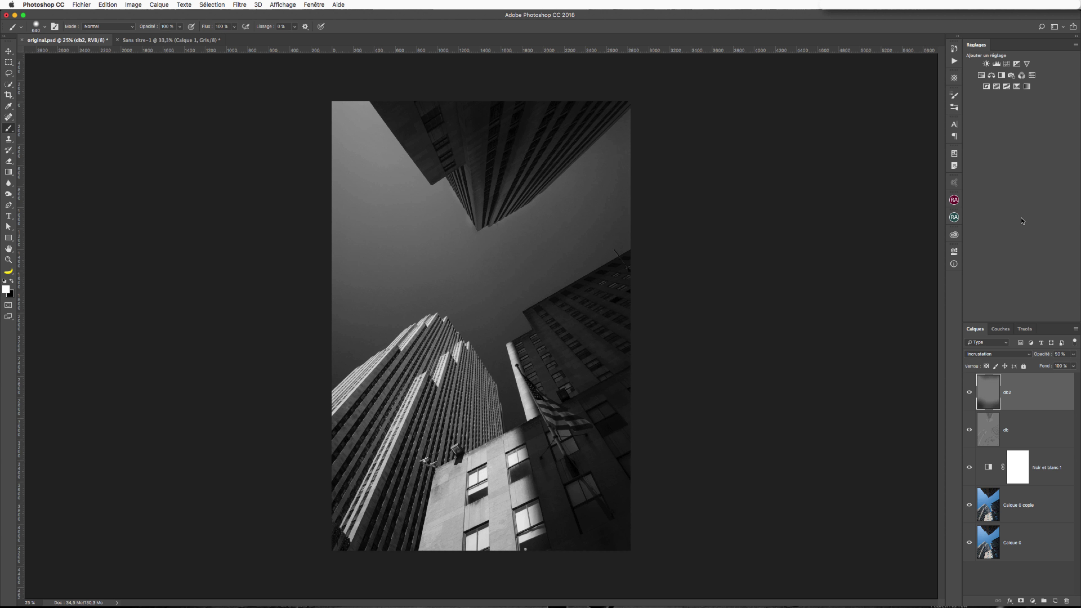
- Compare the photo with and without the db2 and db layers by toggling each layer's visibility, leaving both shown
left_click(970, 392)
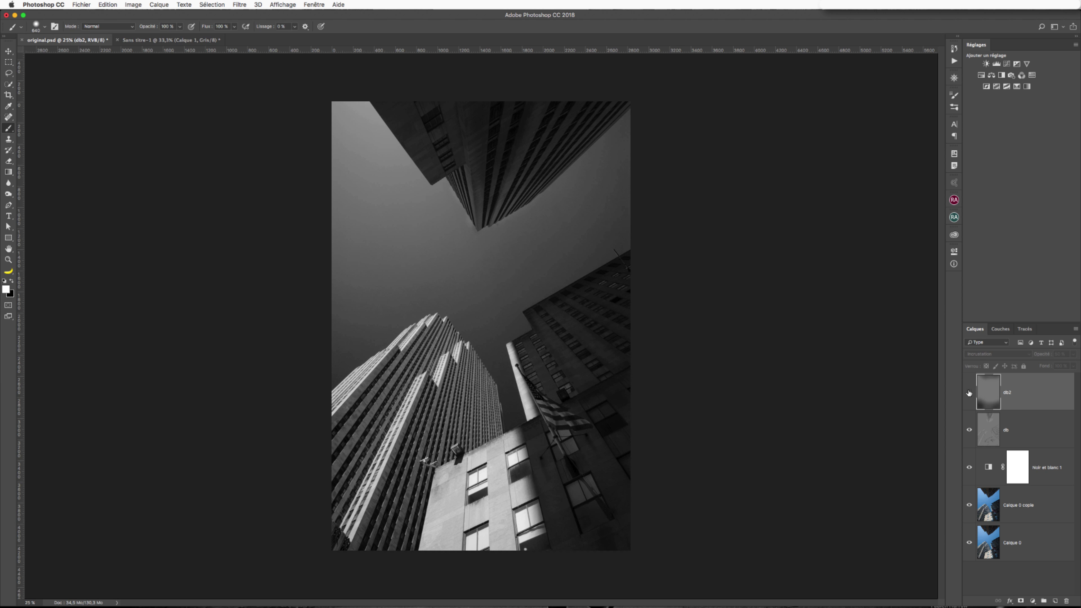
left_click(969, 393)
left_click(968, 393)
left_click(968, 393)
left_click(968, 393)
left_click(968, 394)
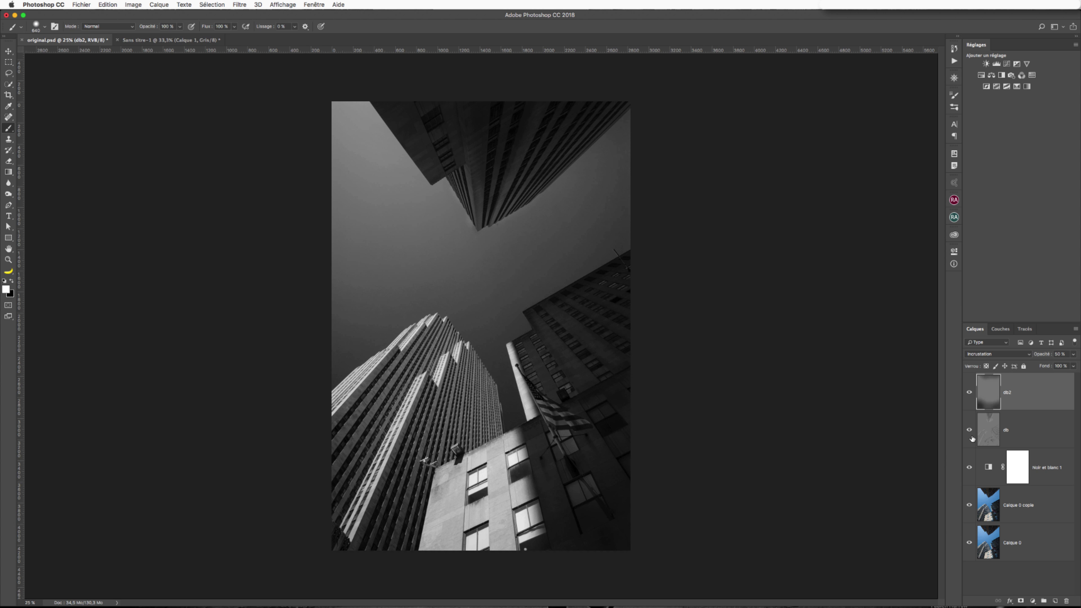
left_click(969, 430)
left_click(968, 430)
left_click(969, 431)
left_click(968, 431)
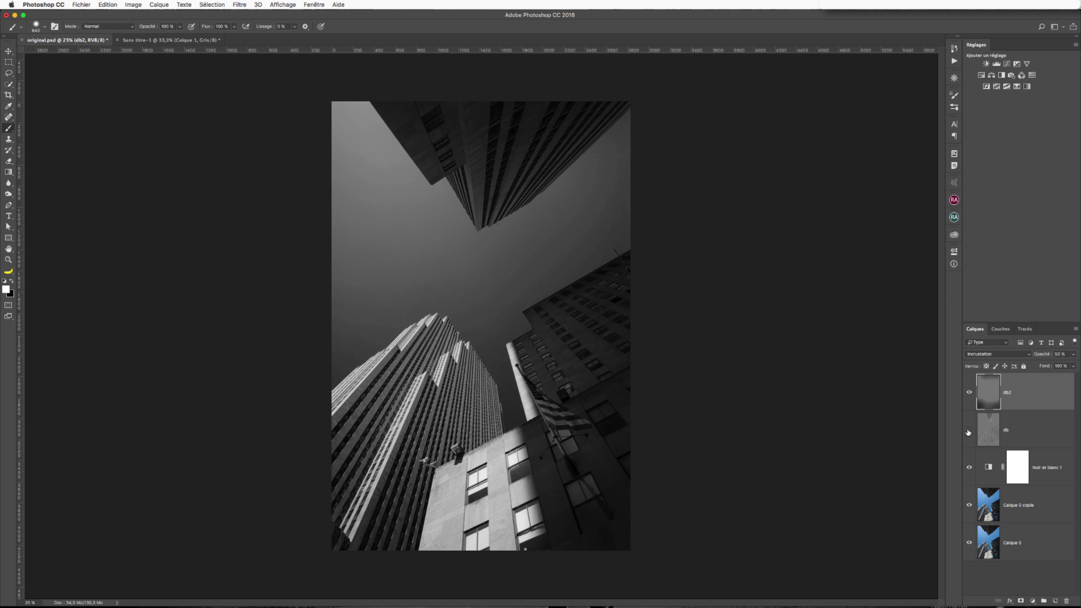
left_click(968, 430)
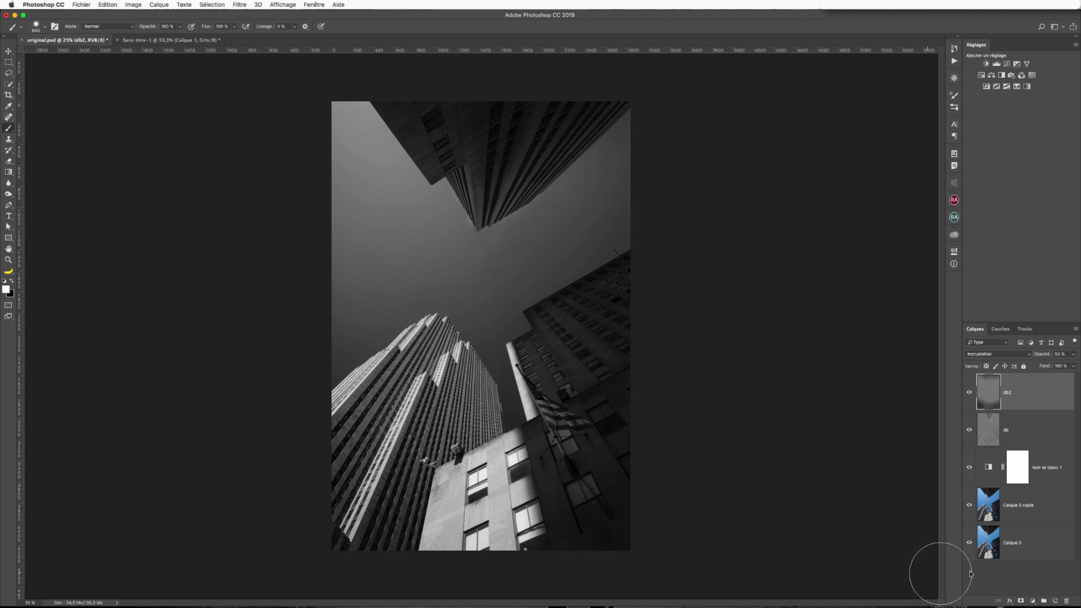
- Add a new layer, paint a large soft white spot over the flag building, and lower the layer's opacity to 23%
left_click(1054, 600)
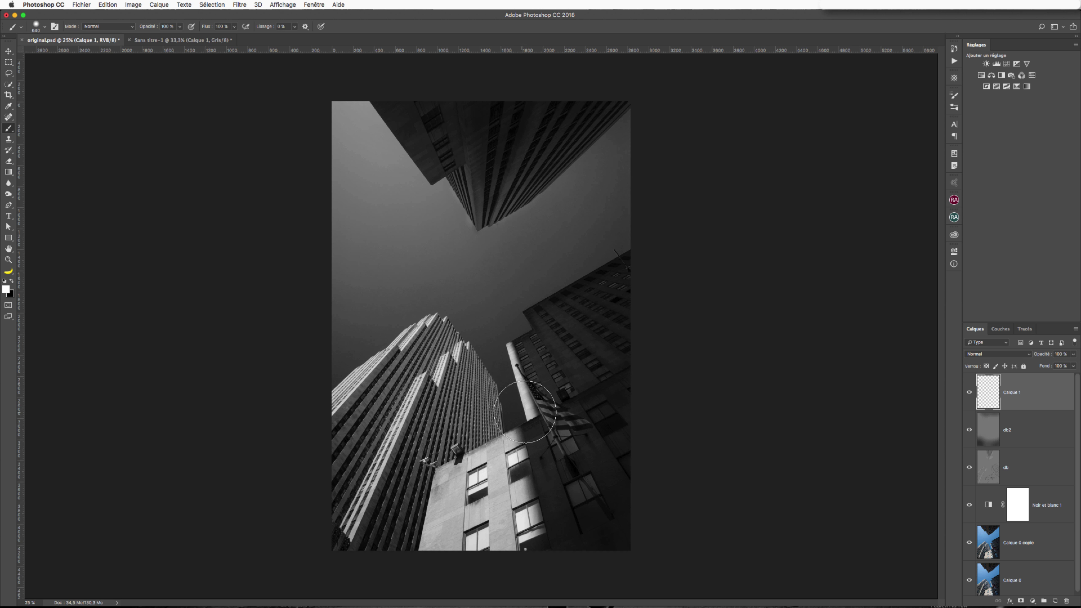
left_click_drag(545, 418, 616, 414)
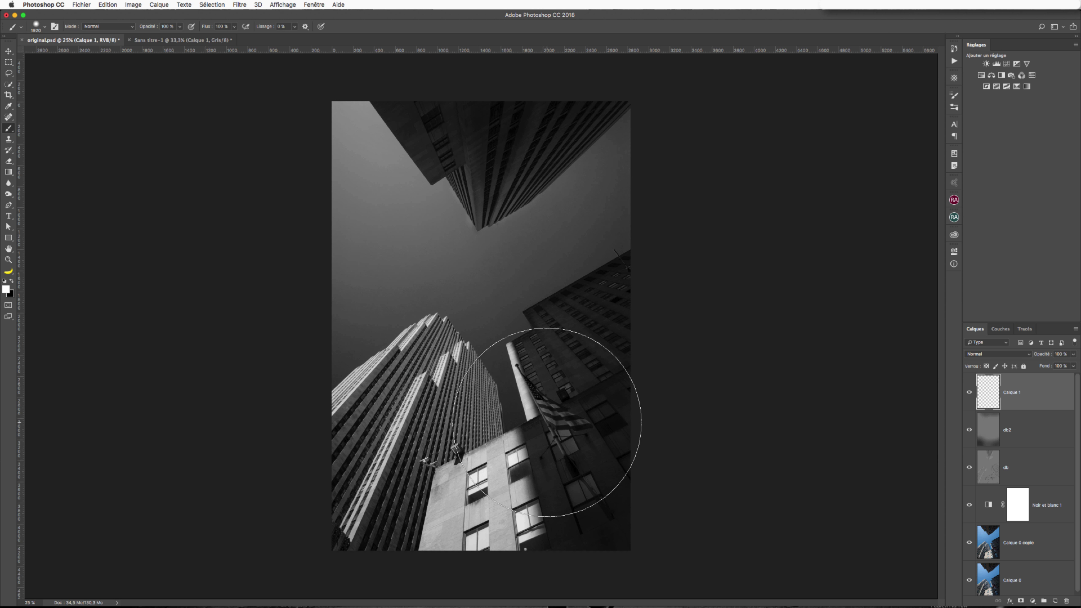
left_click(556, 422)
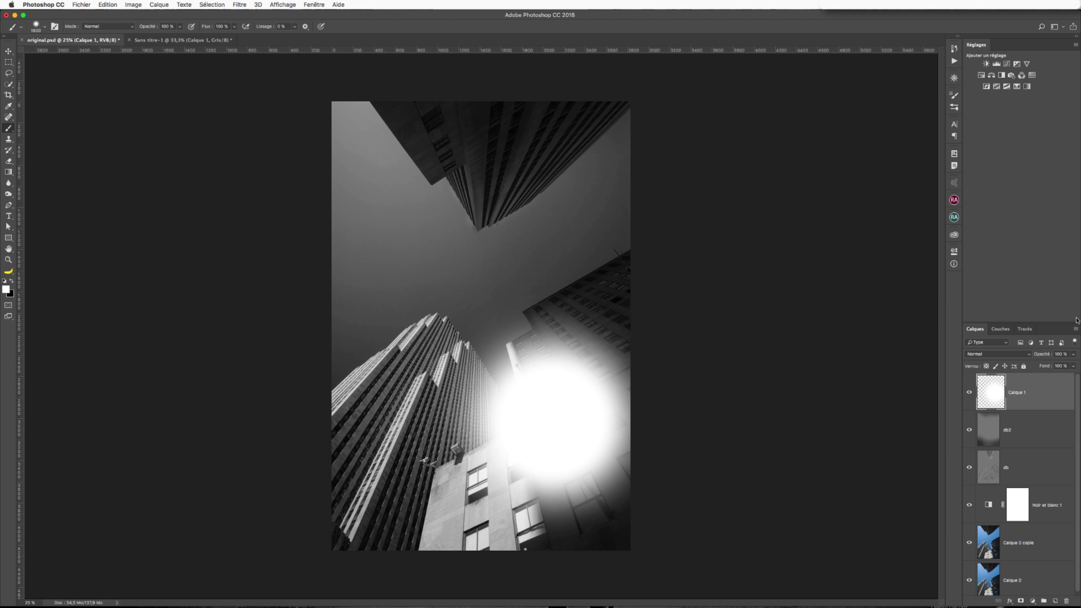
mouse_move(1041, 354)
left_mouse_down()
mouse_move(1009, 356)
mouse_move(1043, 358)
mouse_move(1028, 368)
left_mouse_up()
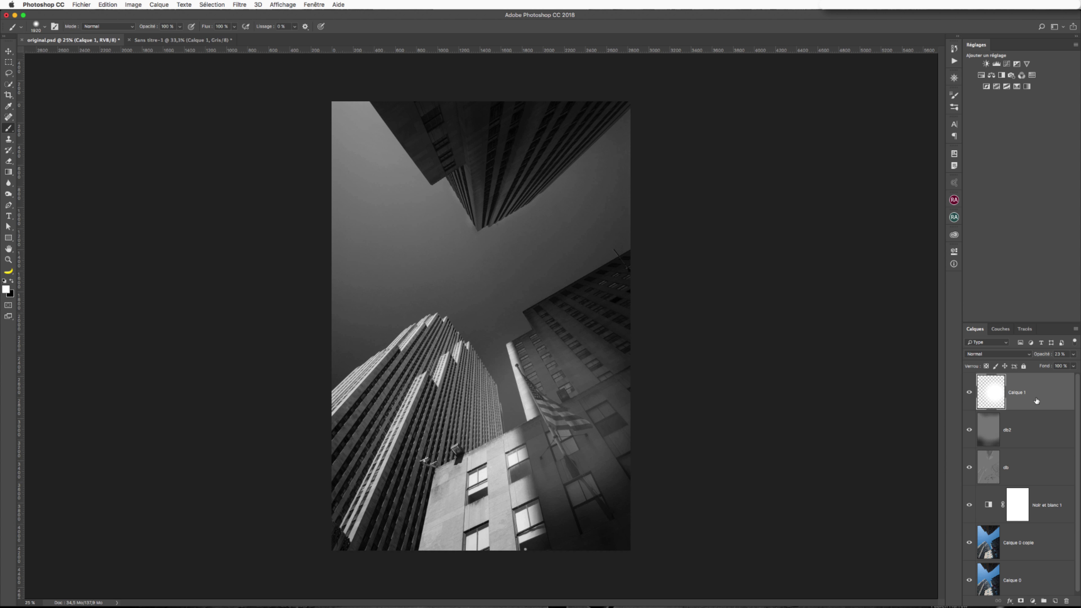
double_click(1065, 405)
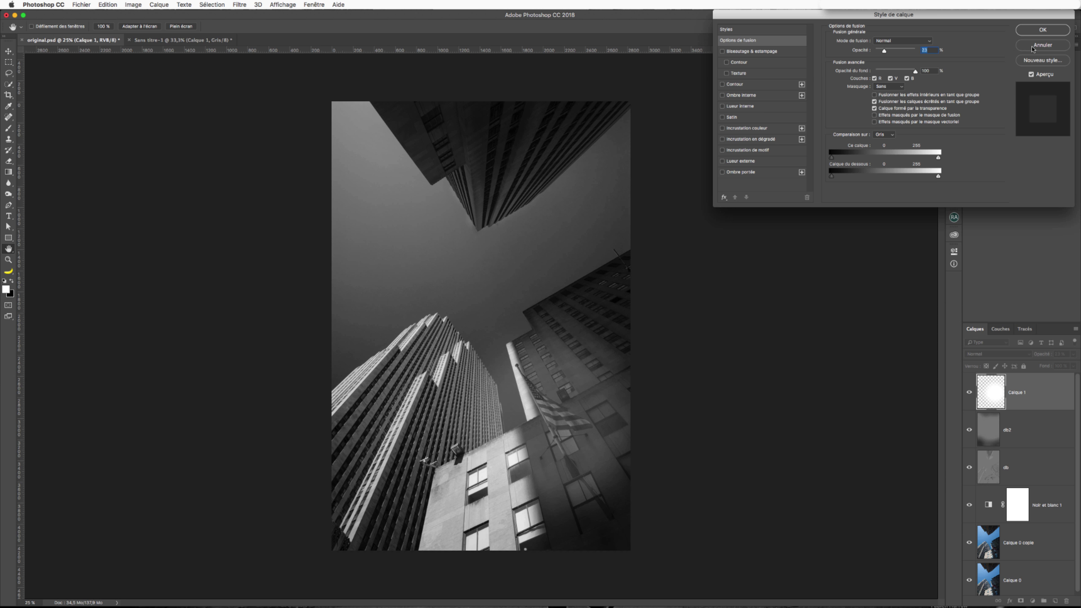
key("Return")
key("b")
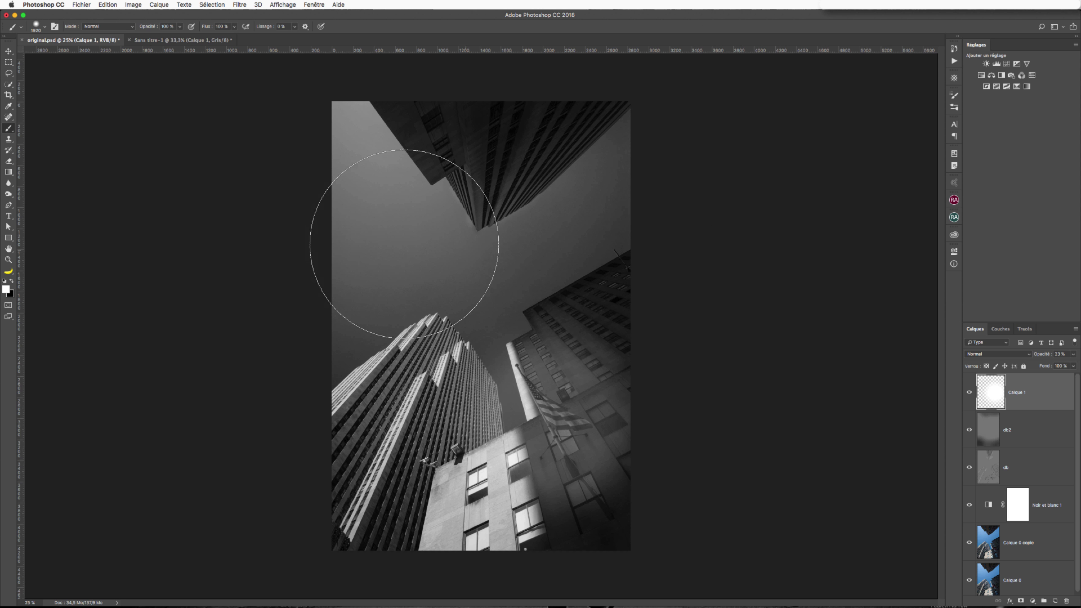
- In the grey-scale document Sans titre-1, add a new layer and paint a hard-edged white band across all the grey strips
left_click(196, 40)
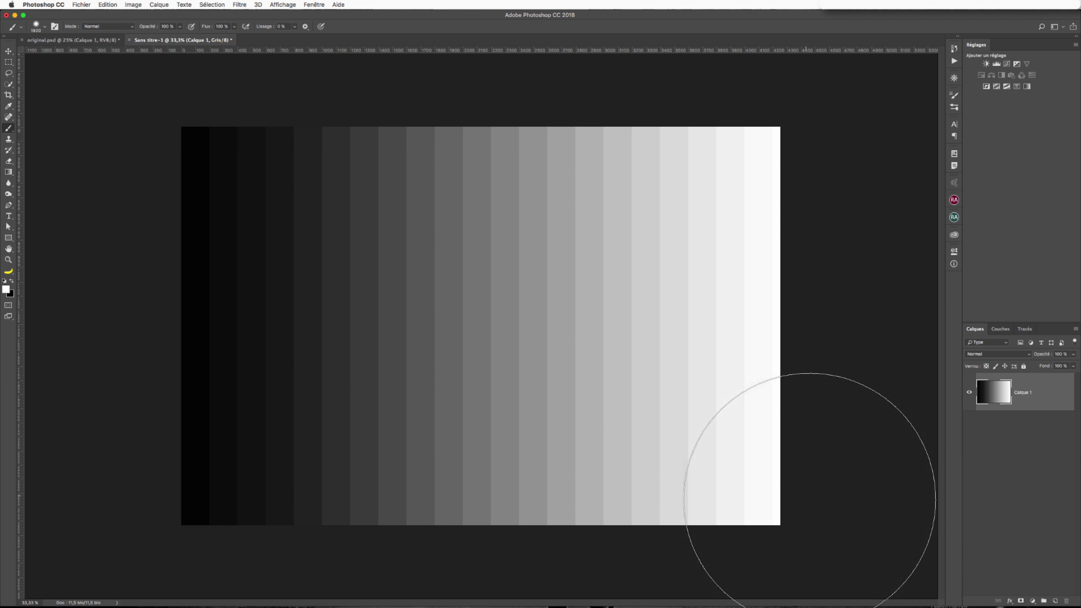
left_click(1055, 600)
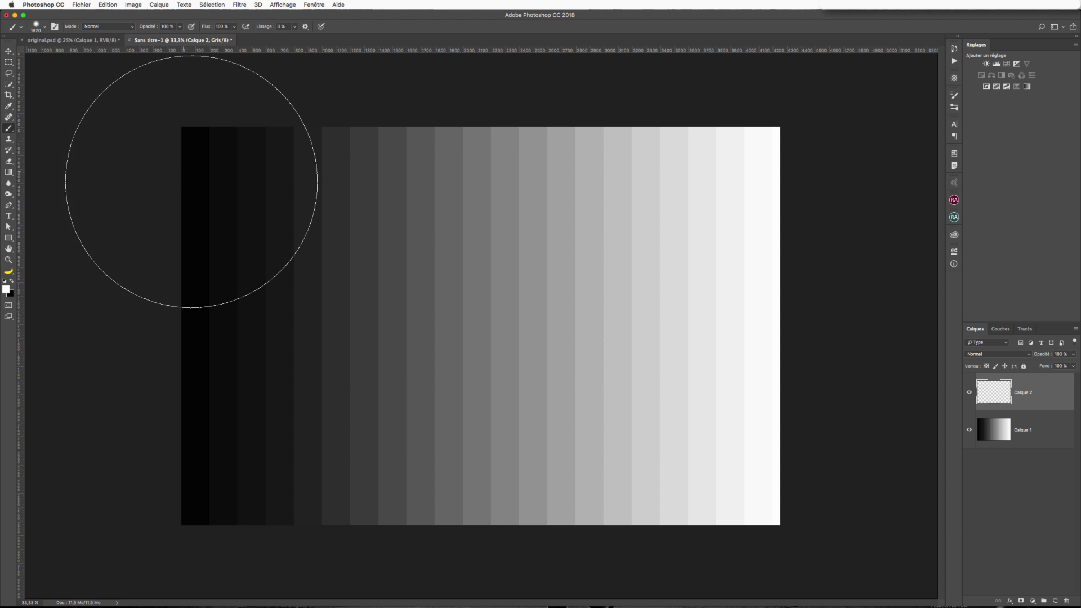
left_click_drag(576, 285, 490, 284)
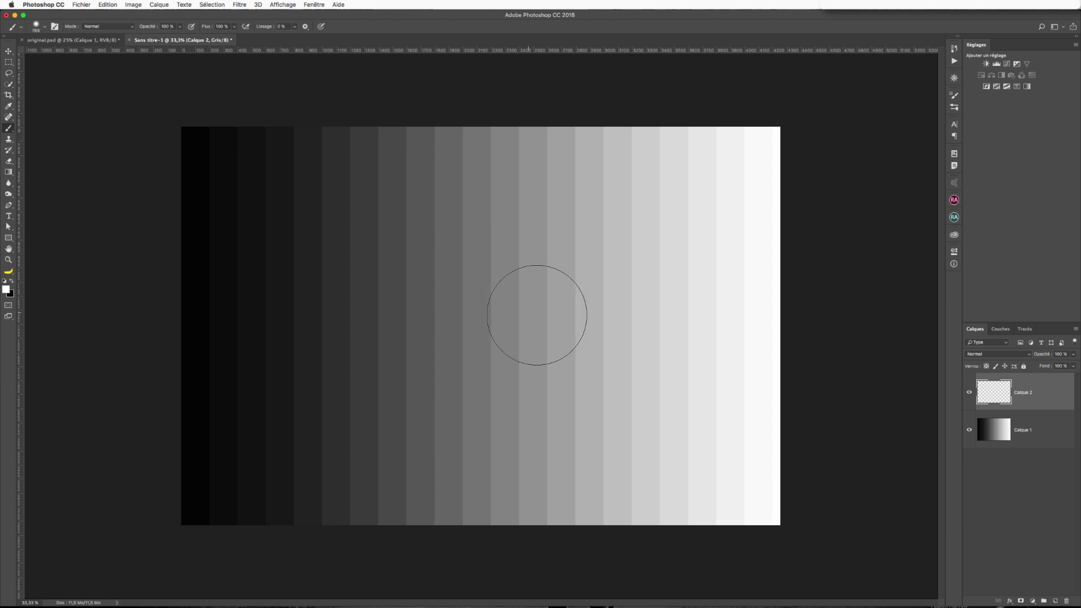
left_click_drag(537, 314, 552, 435)
left_click_drag(125, 310, 856, 325)
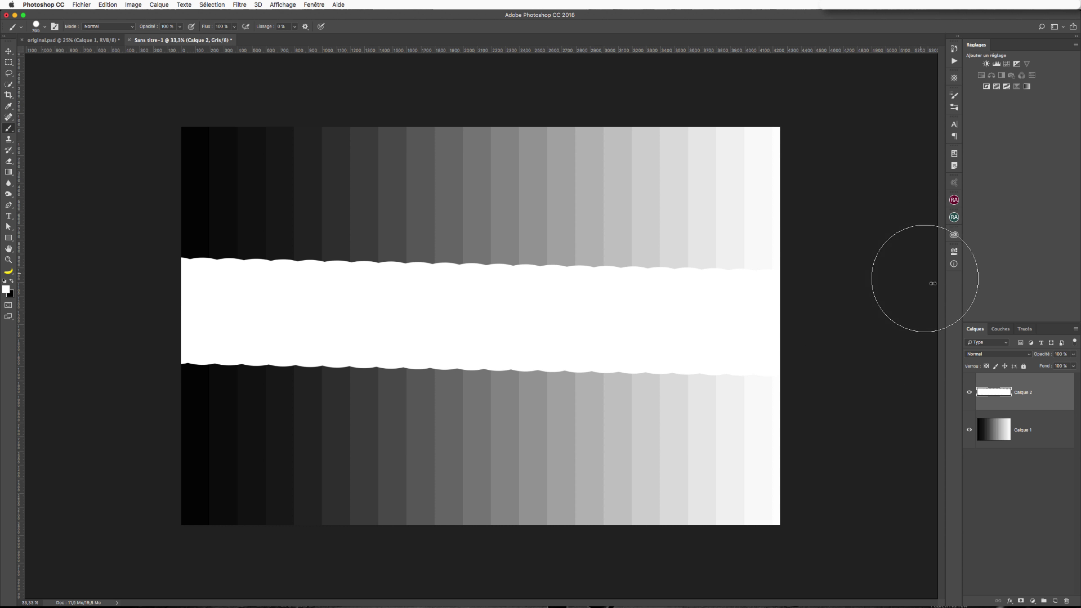
double_click(1045, 391)
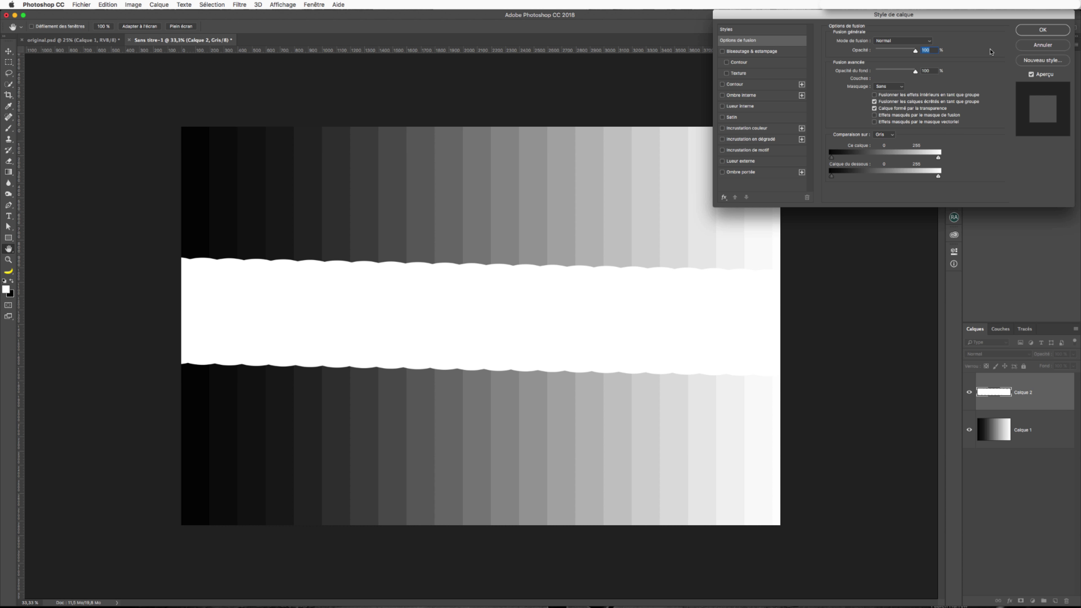
left_click_drag(984, 19, 953, 26)
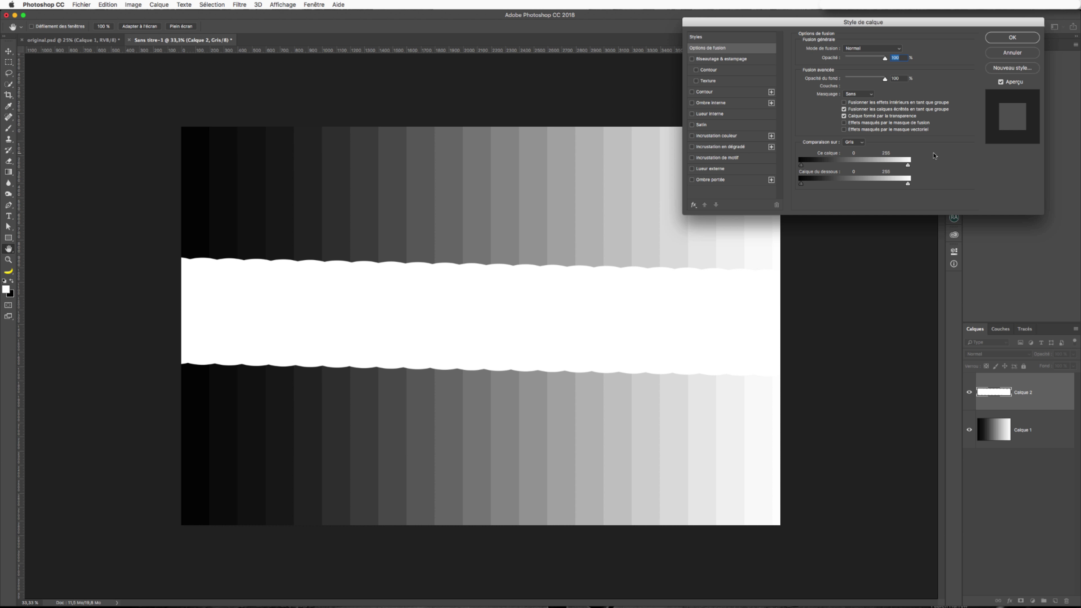
left_click(1009, 52)
left_click(72, 40)
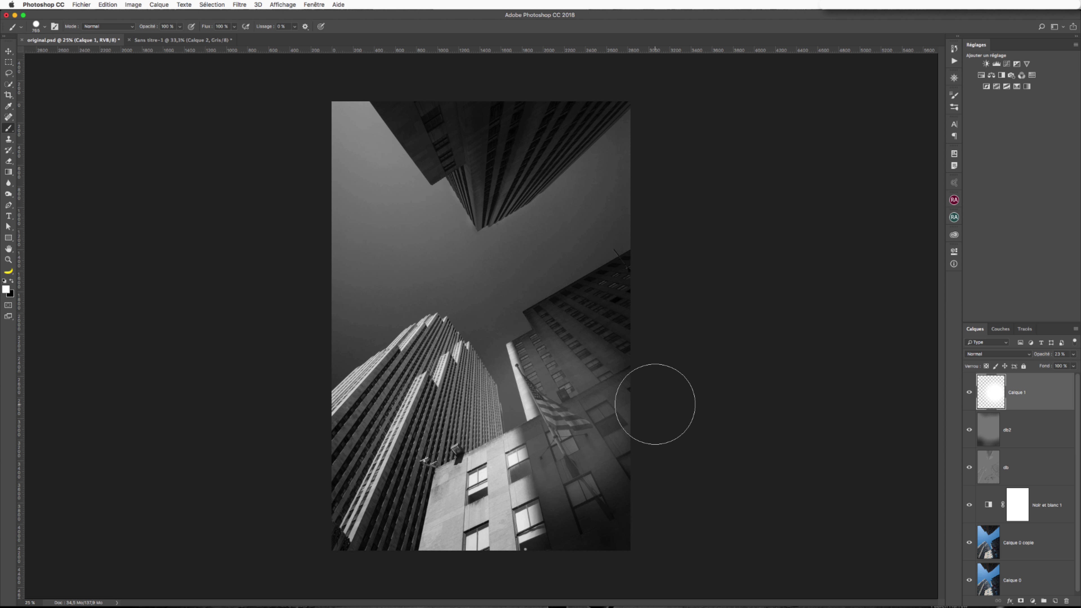
left_click(187, 40)
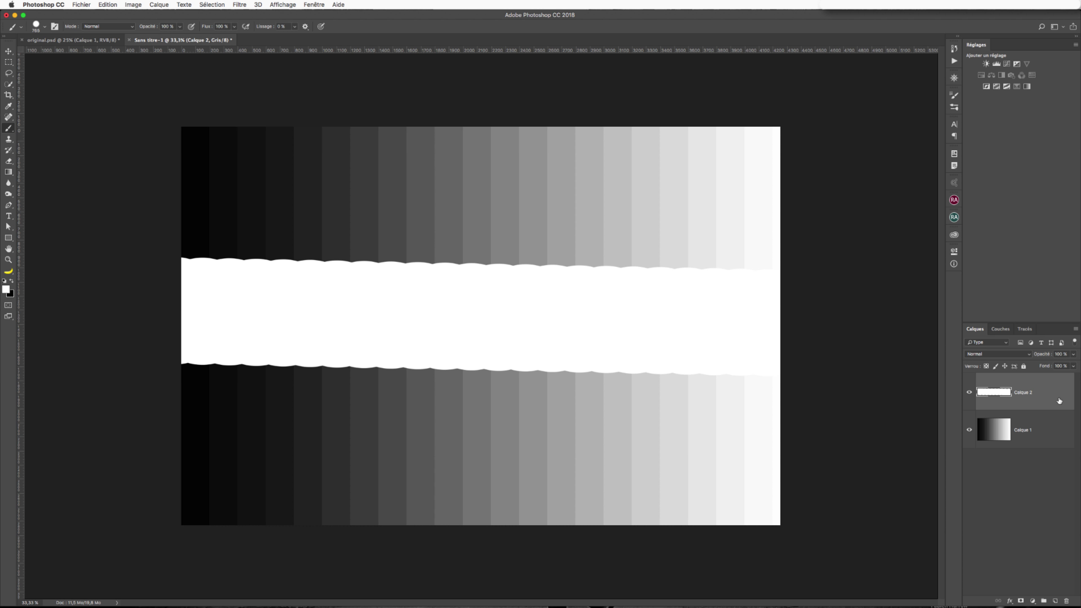
- In the white band layer's blending options, limit the underlying-layer range to 88 for blacks and 152 for whites
double_click(1063, 402)
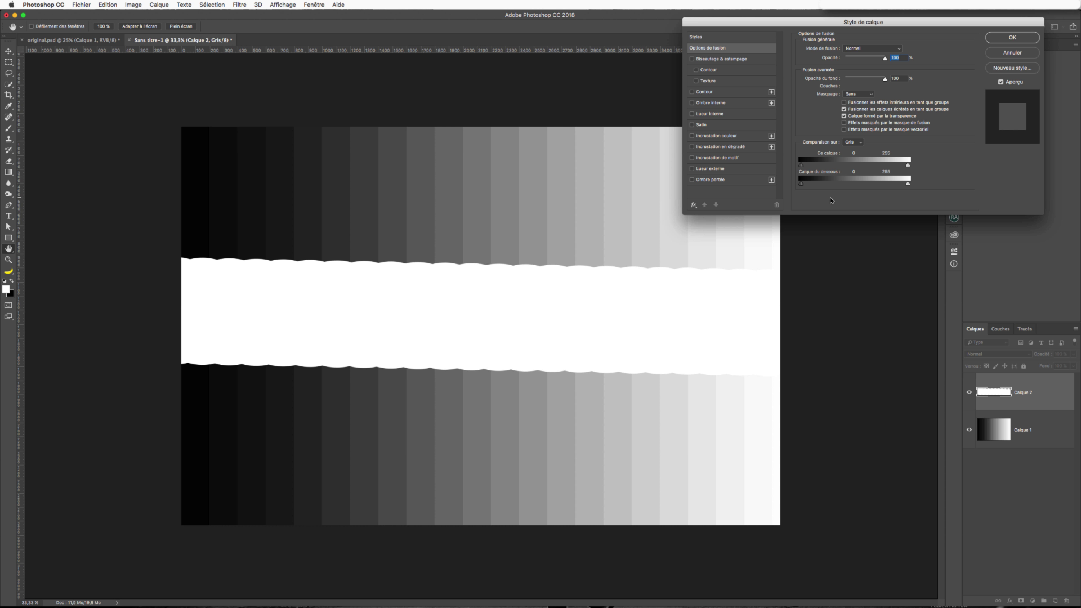
left_click_drag(801, 187, 835, 192)
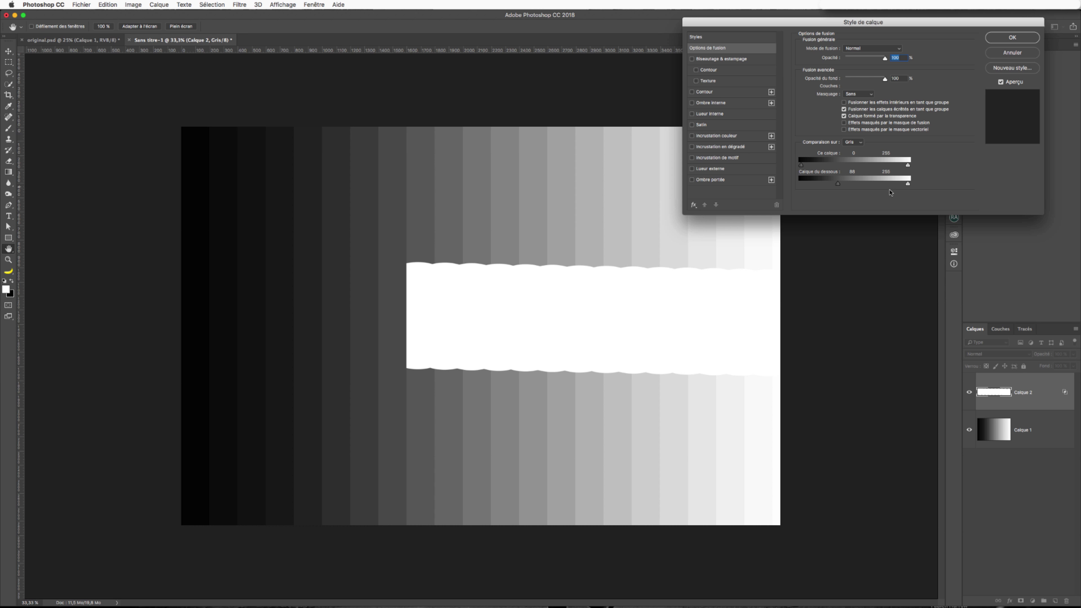
left_click_drag(909, 185, 864, 191)
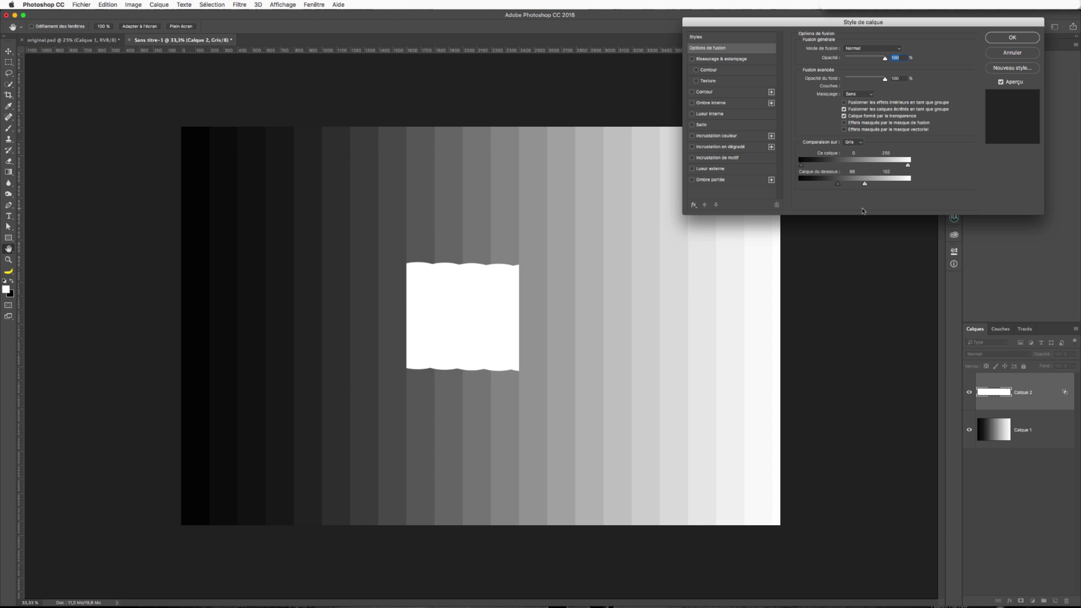
- Set the white band's underlying-layer limits to 51 for blacks and 255 for whites
left_click(867, 187)
left_click_drag(864, 185, 907, 183)
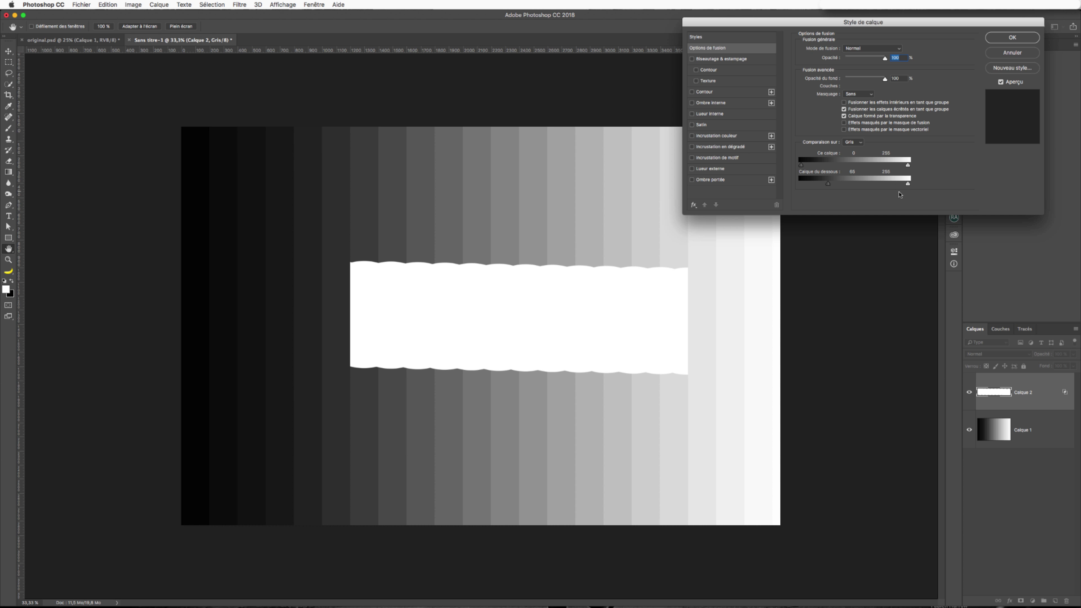
left_click_drag(828, 183, 822, 185)
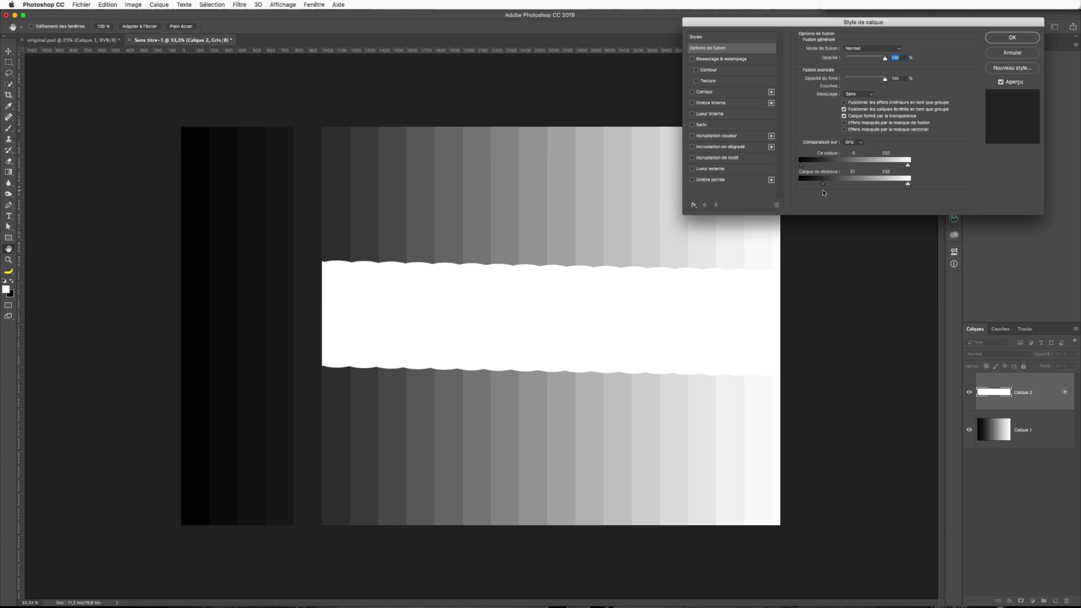
- Split the underlying-layer black limit to 18 / 88 for a gradual transition, apply the blending options, and return to original.psd
key("alt")
mouse_move(823, 186)
left_mouse_down()
mouse_move(808, 188)
mouse_move(838, 187)
left_mouse_up()
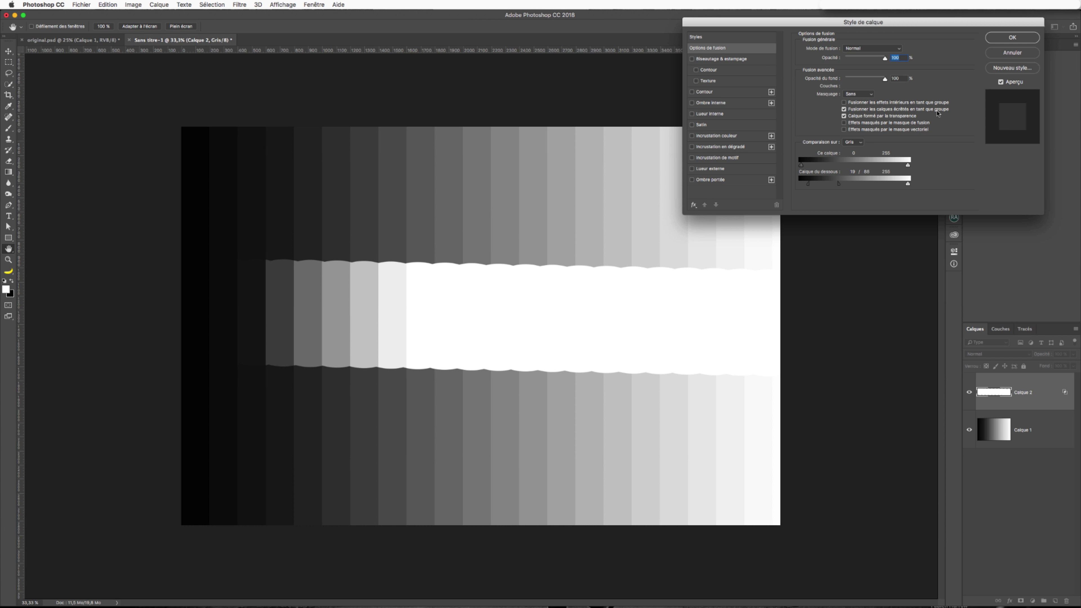
left_click(1006, 39)
key("b")
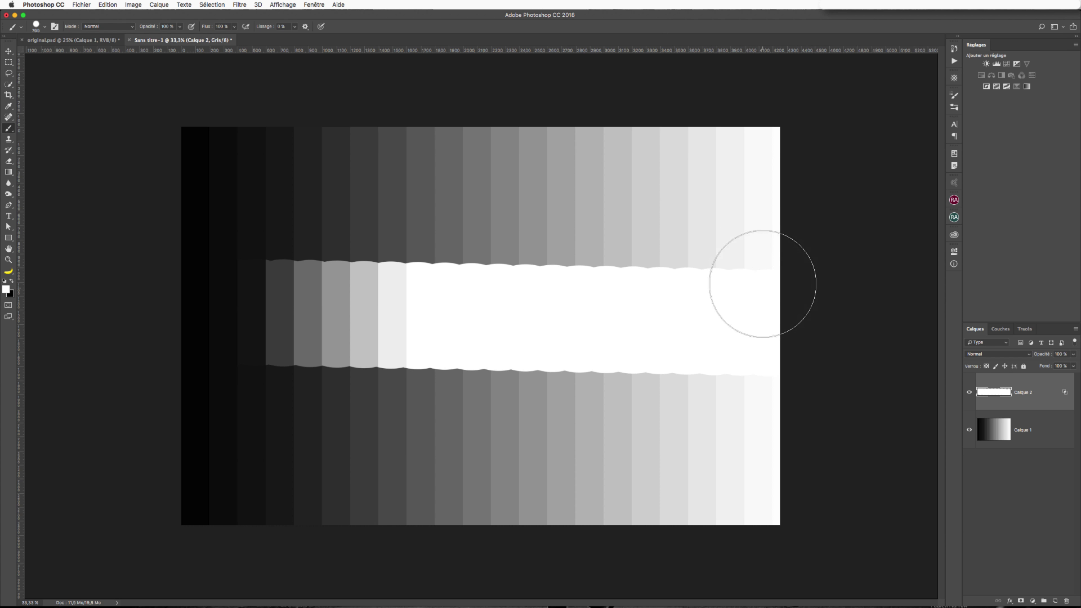
left_click(100, 39)
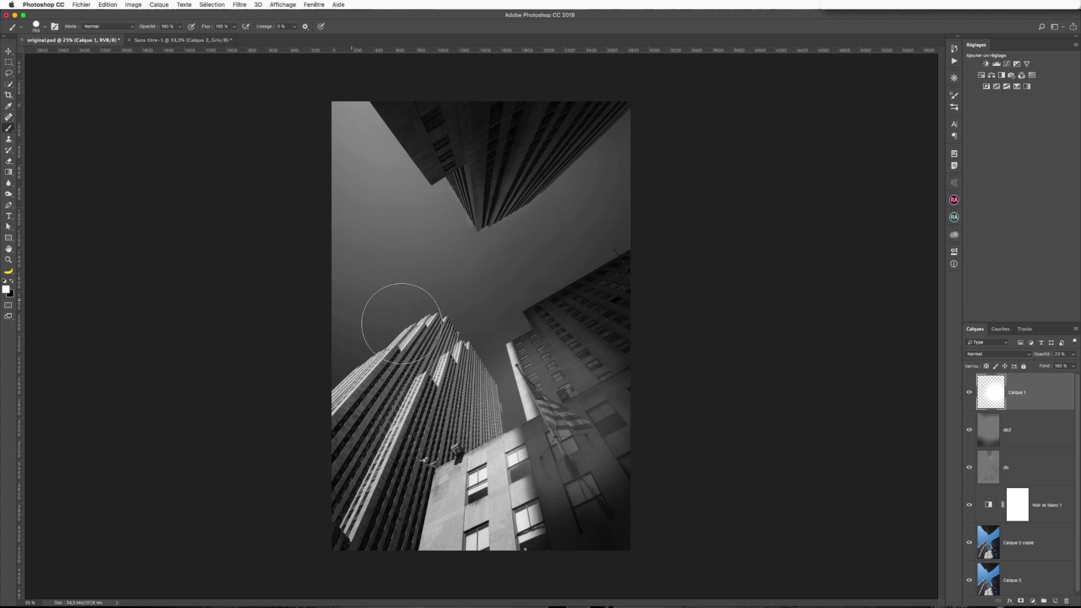
- In Calque 1's blending options, split the underlying-layer black limit to about 13 / 52 and apply the options
double_click(1062, 400)
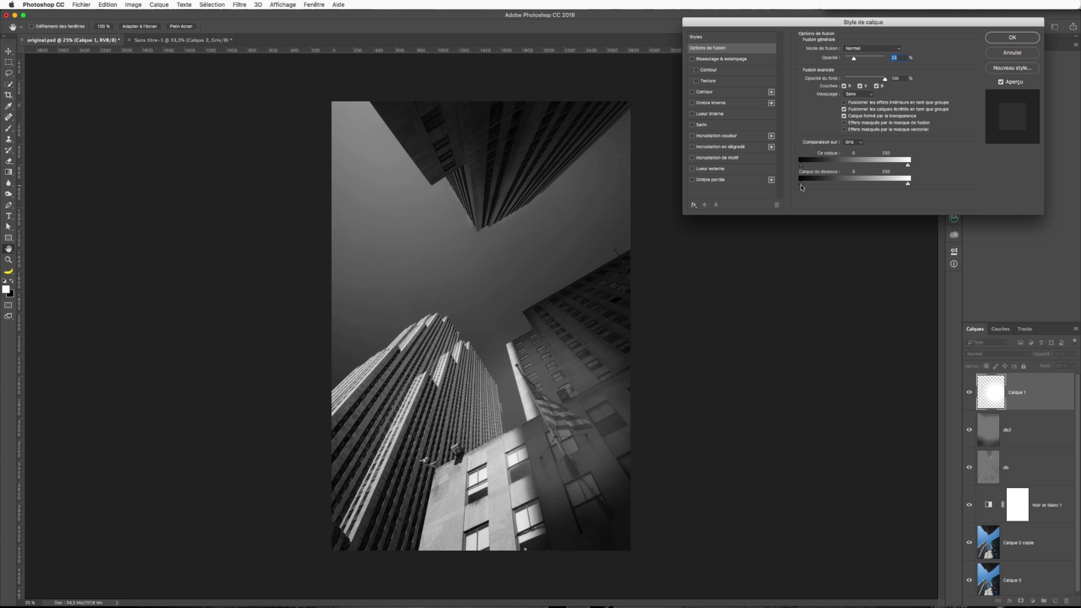
left_click_drag(802, 186, 815, 183)
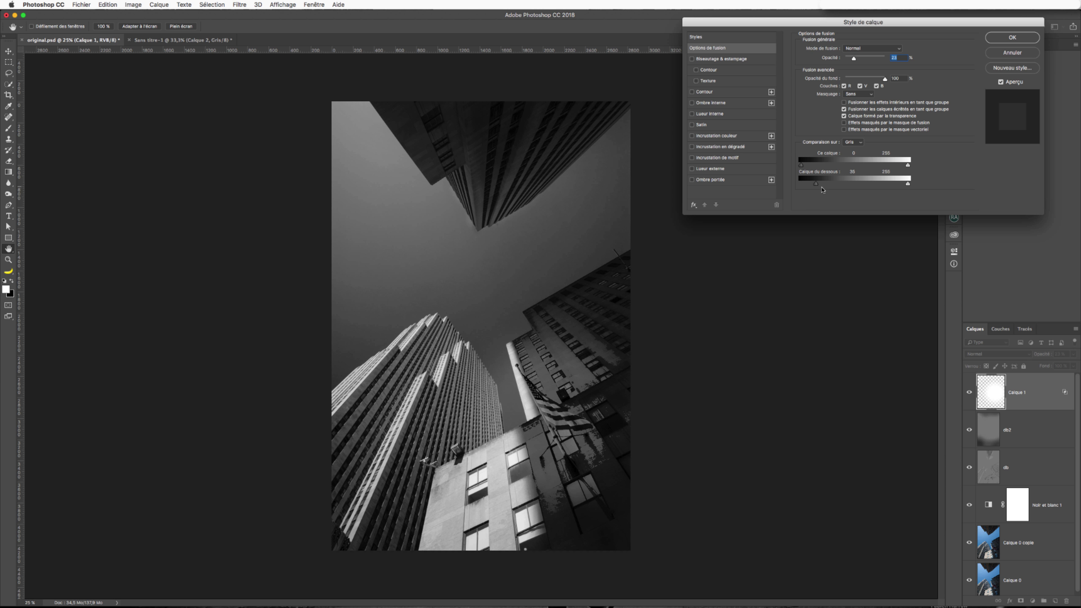
key("alt")
mouse_move(815, 184)
left_mouse_down()
mouse_move(805, 185)
mouse_move(824, 186)
left_mouse_up()
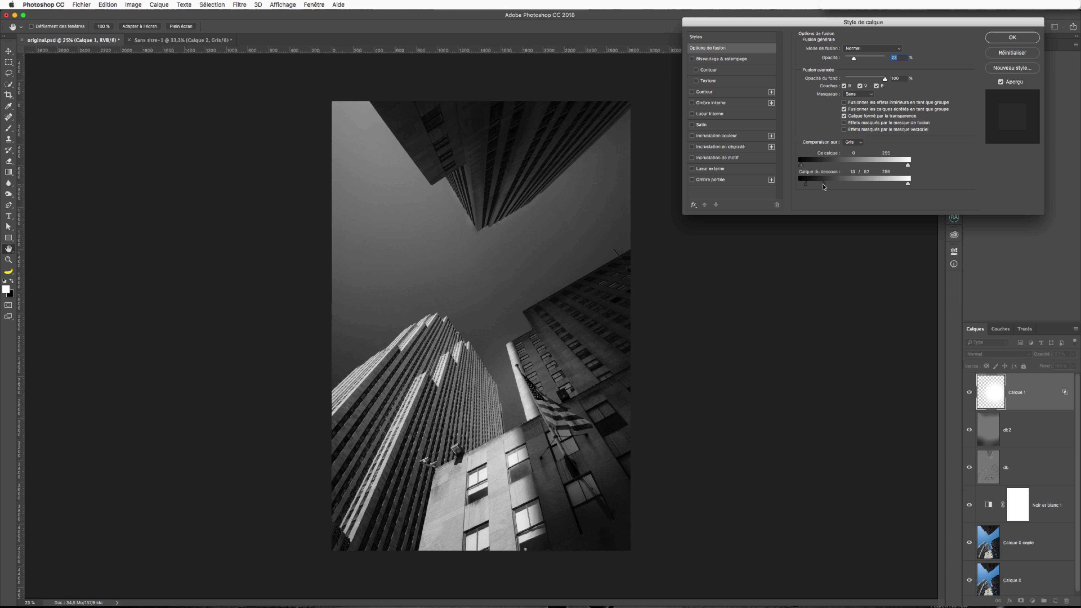
left_click_drag(805, 185, 806, 187)
left_click(1012, 37)
- Compare the photo with the white glow layer Calque 1 hidden and shown to judge its effect on the buildings and sky
left_click(969, 392)
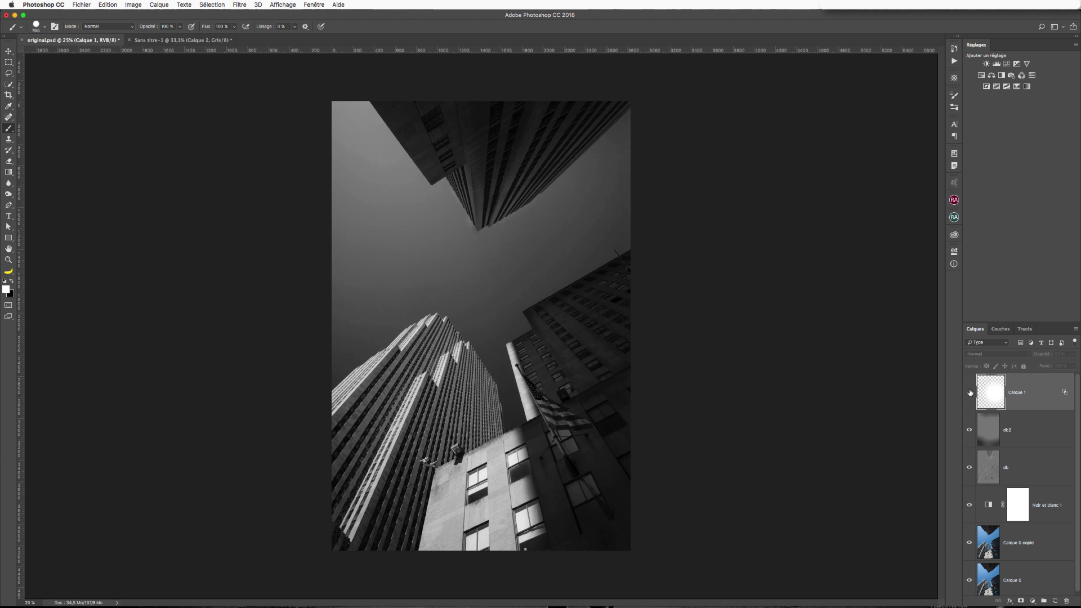
left_click(969, 392)
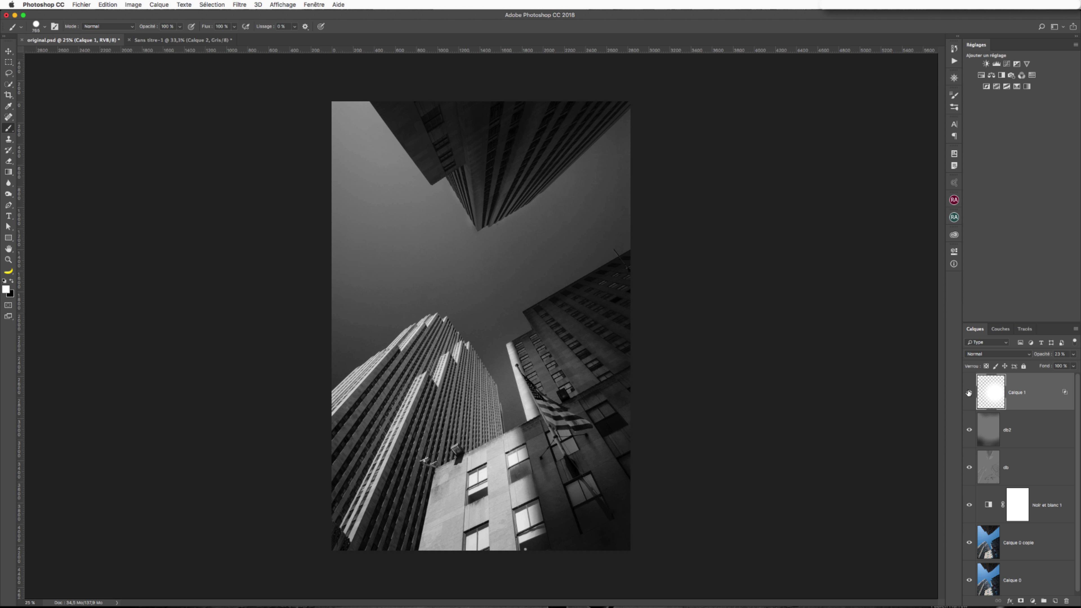
left_click(969, 392)
left_click(968, 393)
left_click(969, 393)
left_click(969, 393)
left_click(968, 393)
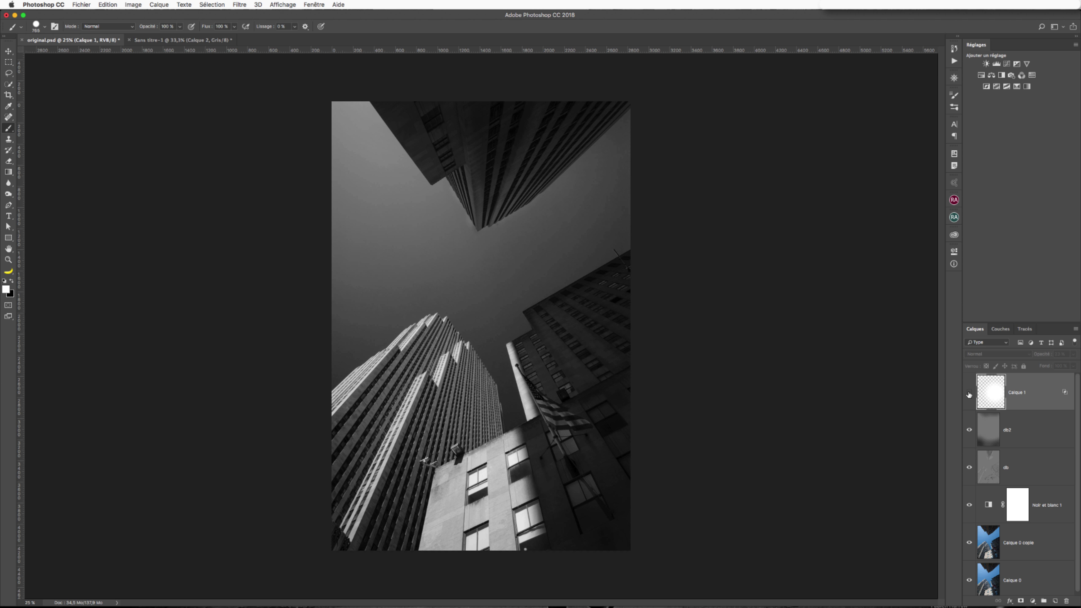
left_click(969, 392)
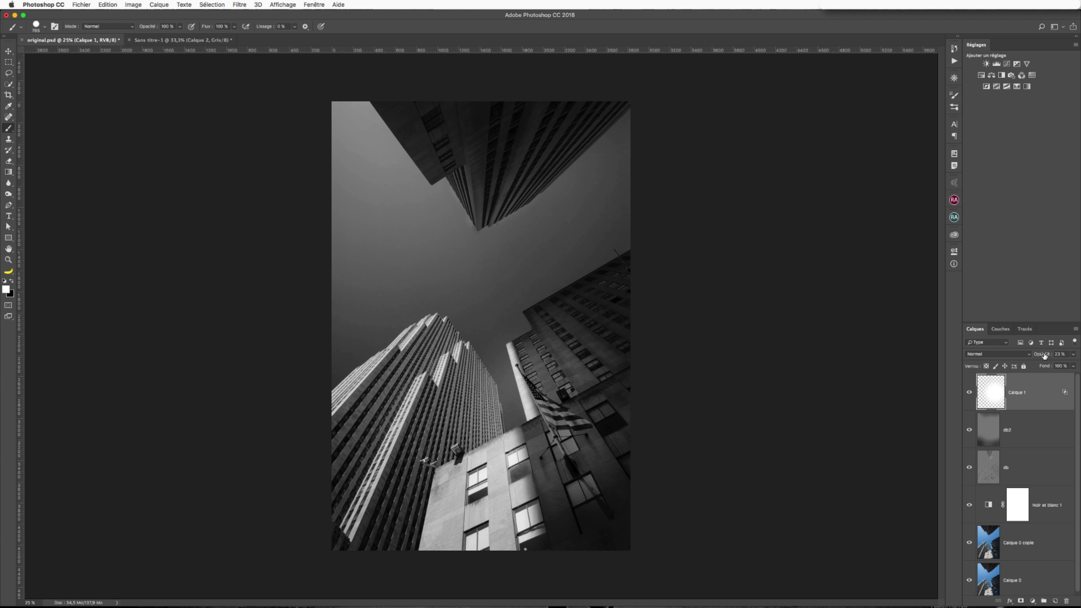
- Reduce Calque 1's opacity to 12% and compare the image with the layer hidden and shown
left_click_drag(1043, 356, 1040, 354)
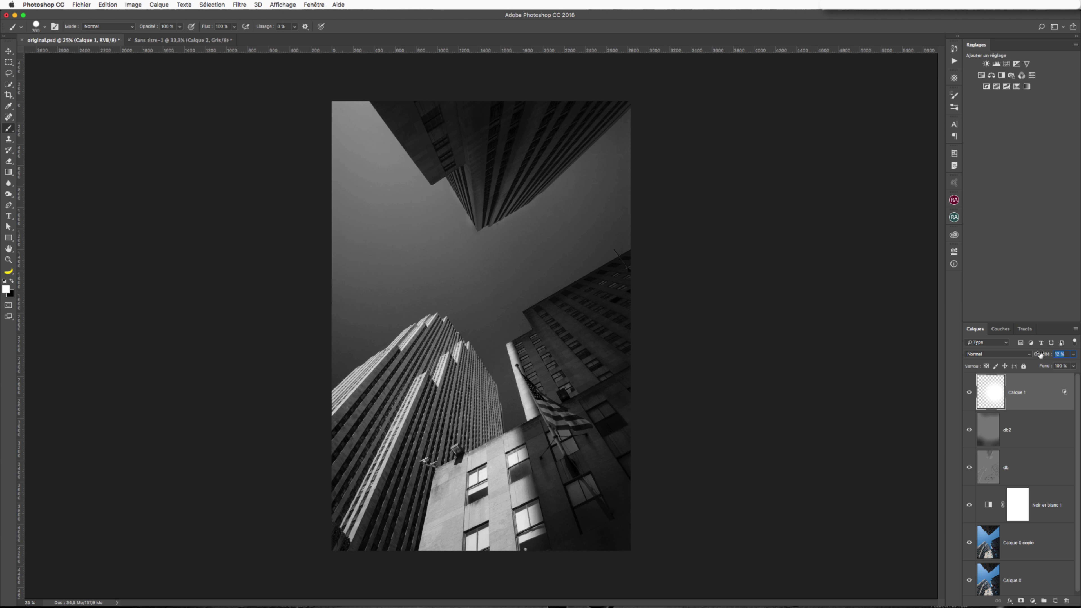
left_click(969, 395)
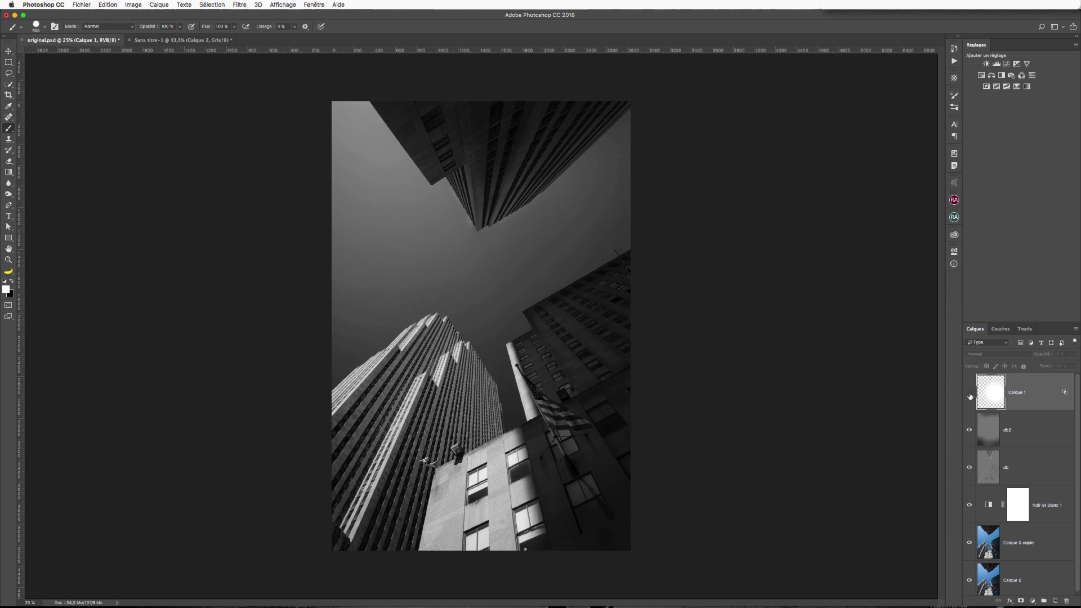
left_click(970, 395)
left_click(970, 396)
left_click(970, 395)
left_click(970, 395)
left_click(970, 396)
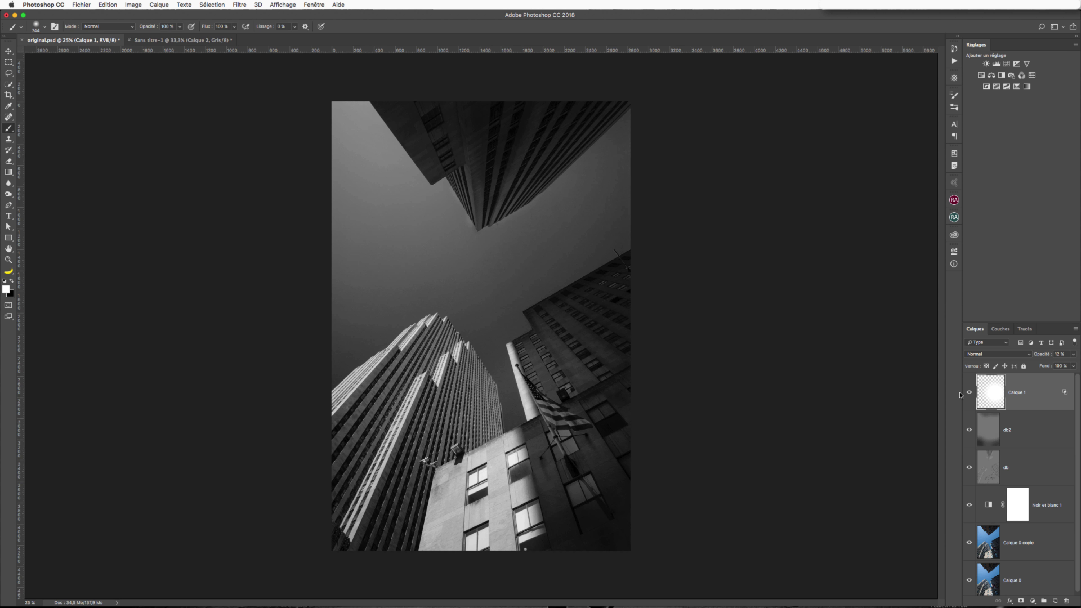
- On a new layer, paint one large soft white spot in the sky between the towers and lower the layer's opacity to 67%
left_click(1055, 601)
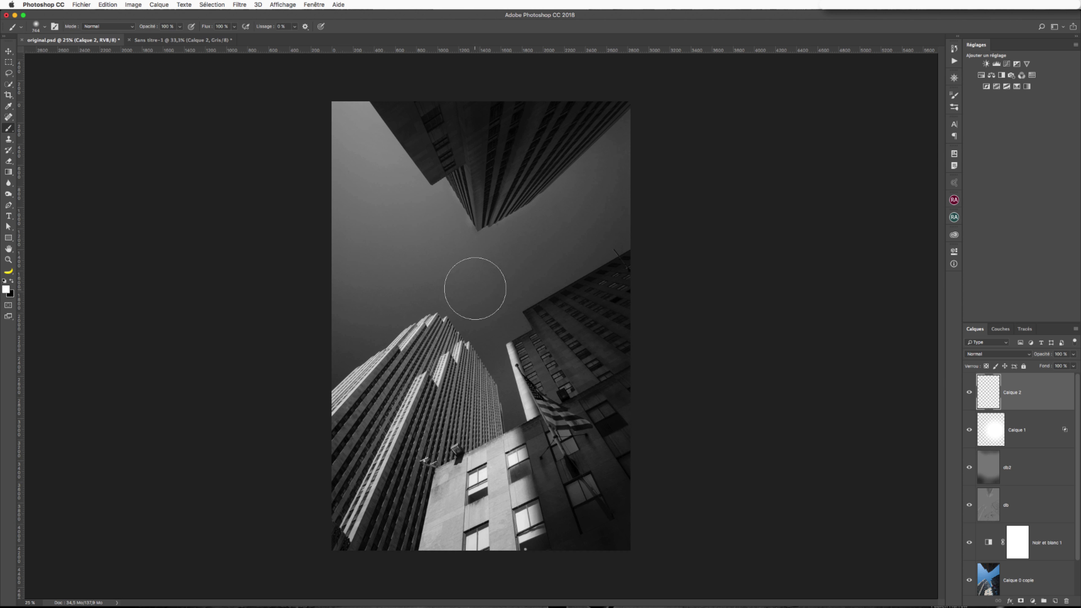
mouse_move(475, 285)
left_mouse_down()
mouse_move(538, 254)
mouse_move(545, 290)
mouse_move(552, 256)
mouse_move(588, 238)
left_mouse_up()
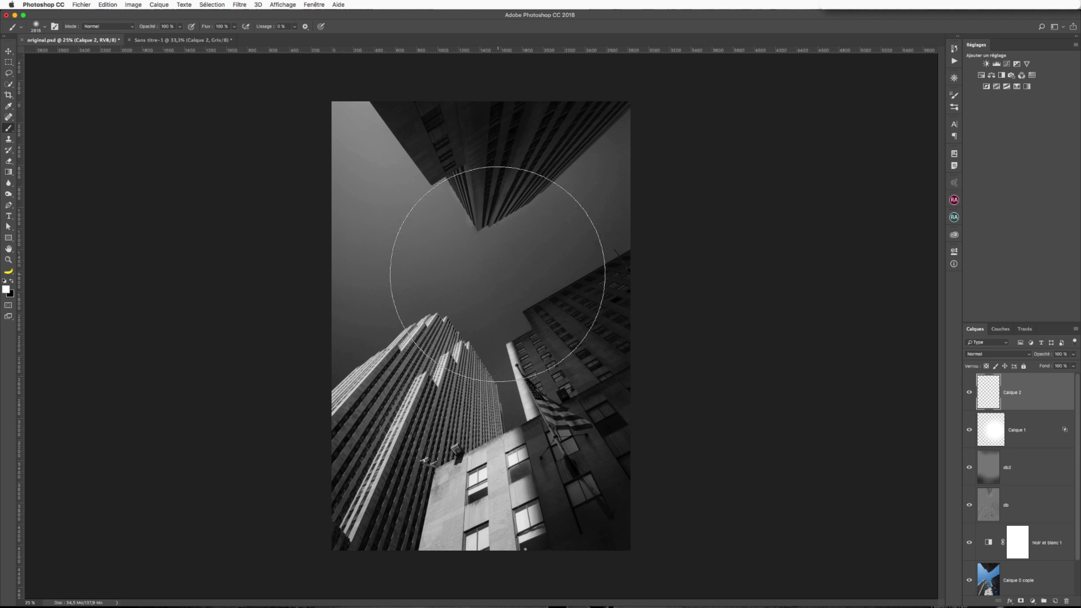
mouse_move(499, 270)
left_mouse_down()
mouse_move(506, 279)
mouse_move(495, 281)
left_mouse_up()
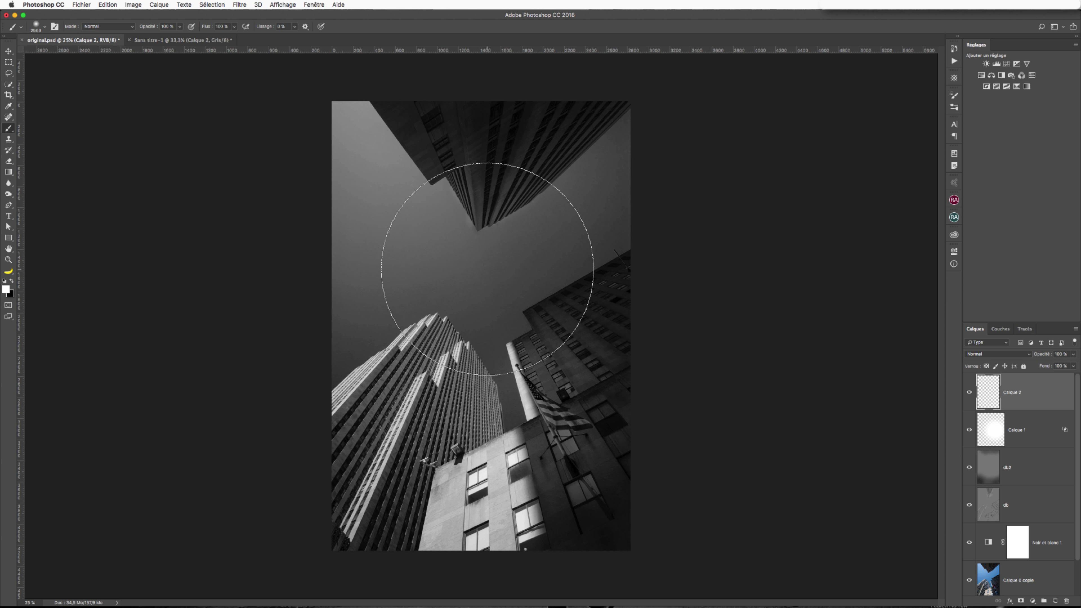
left_click(486, 272)
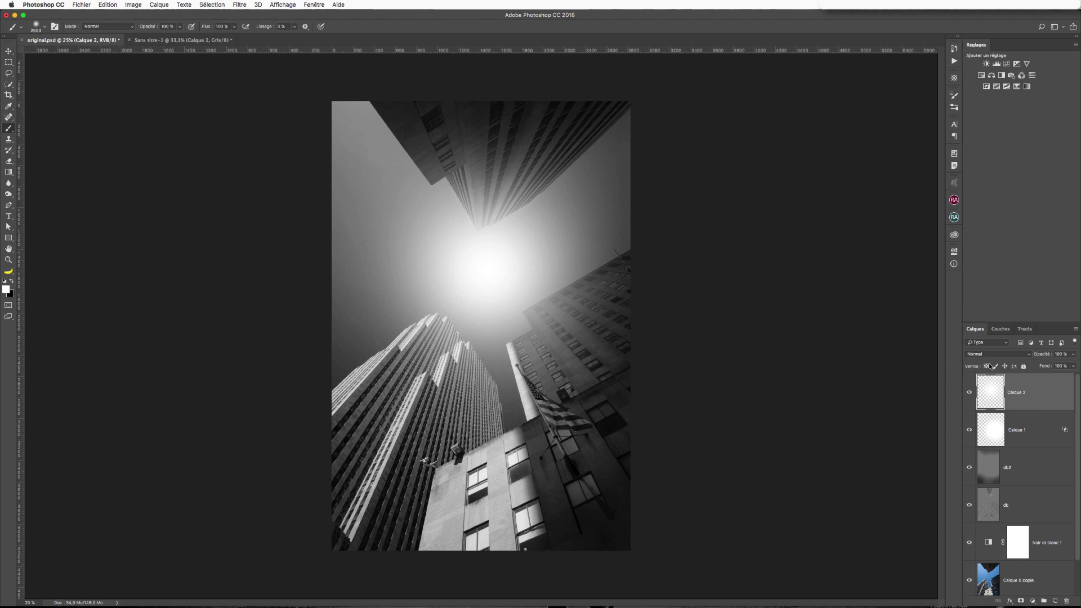
left_click_drag(1040, 354, 1026, 359)
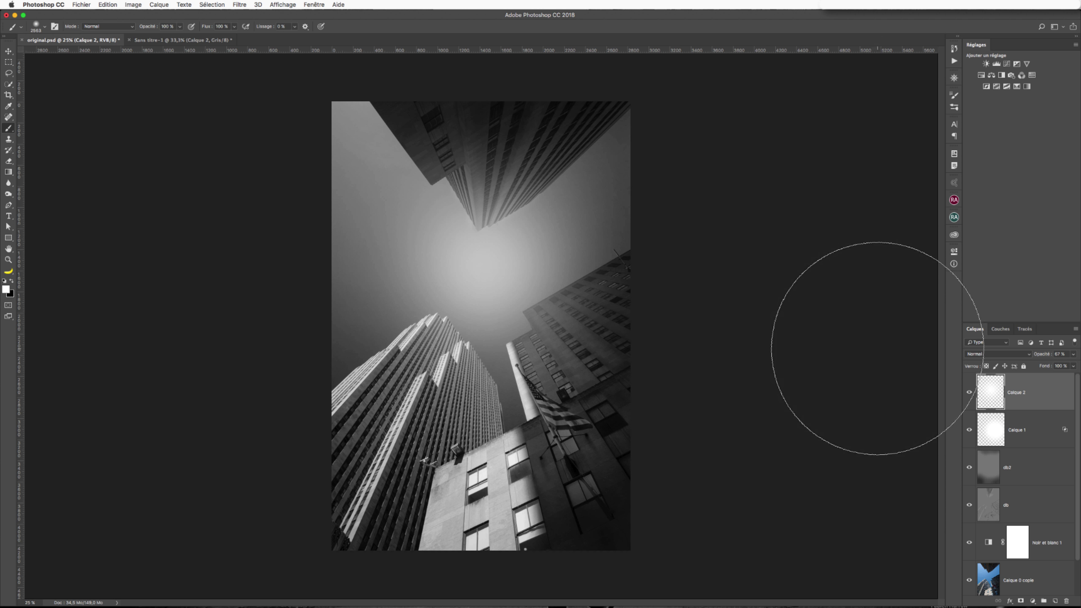
- Split Calque 2's underlying-layer black limit to about 7 / 51 in its blending options and reduce the layer's opacity to about 33%
double_click(1065, 402)
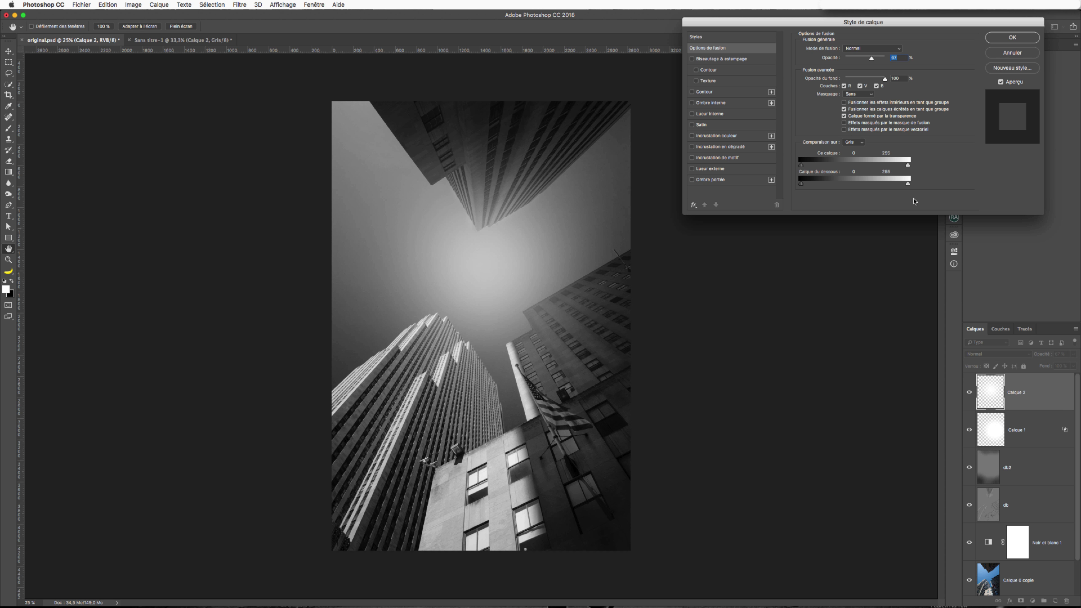
left_click_drag(801, 184, 814, 186)
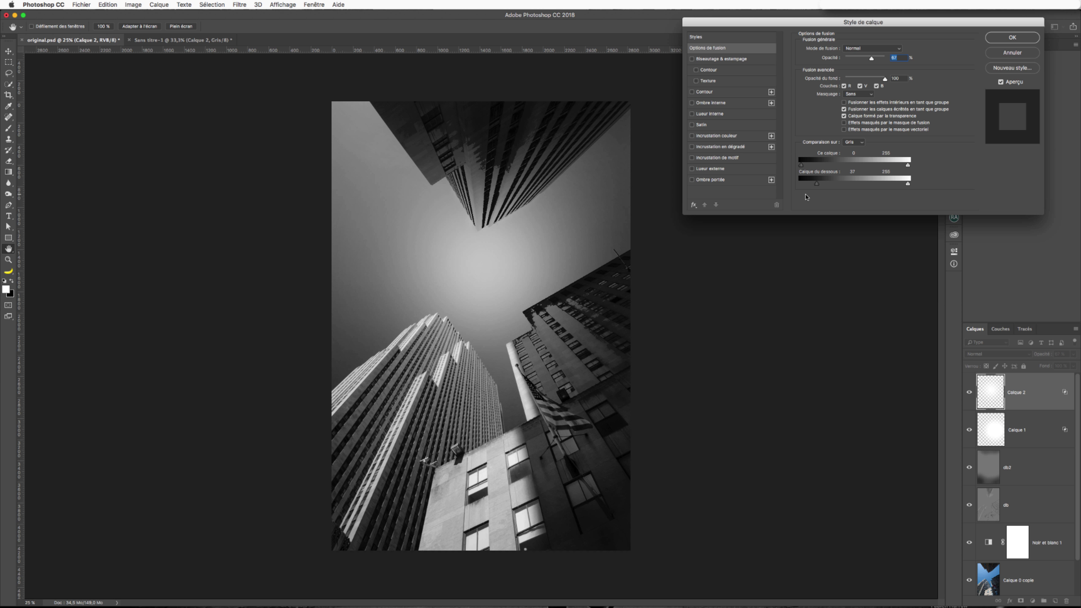
mouse_move(816, 184)
left_mouse_down()
mouse_move(803, 189)
mouse_move(827, 187)
mouse_move(801, 188)
left_mouse_up()
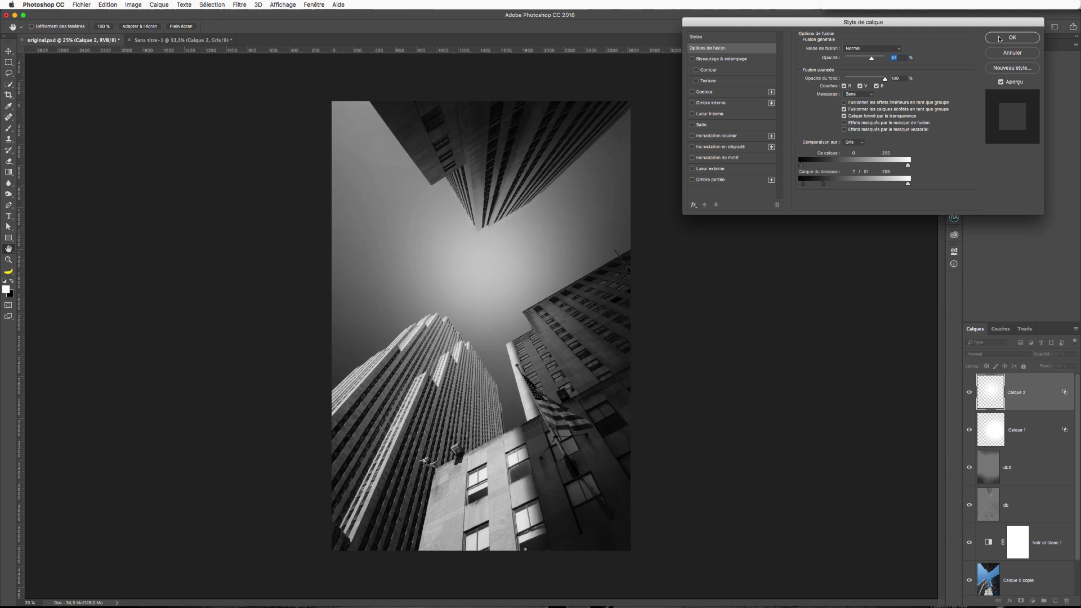
left_click(1012, 37)
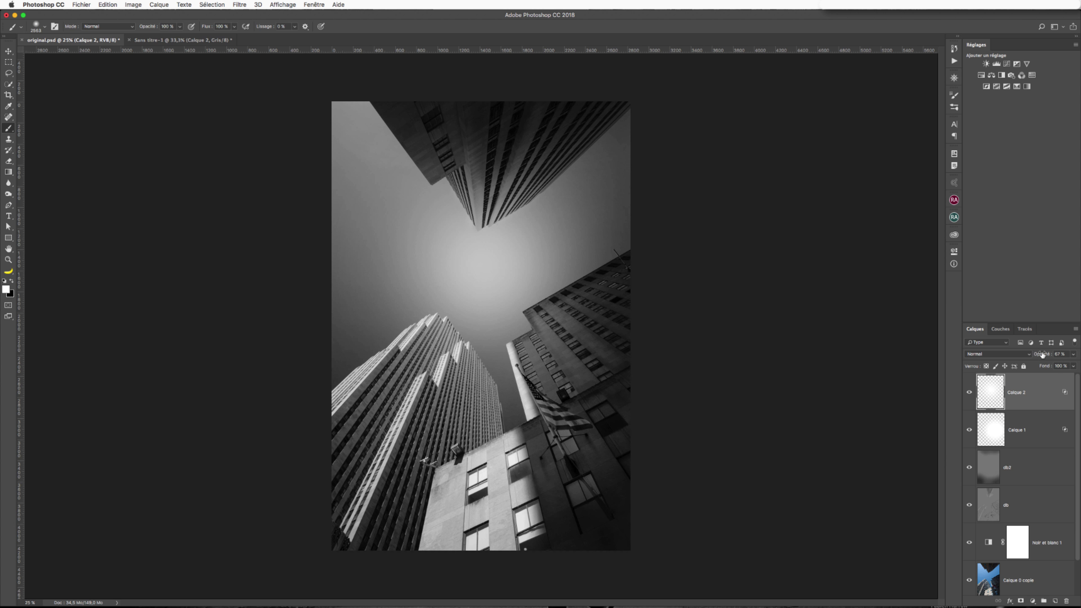
left_click_drag(1042, 354, 1028, 354)
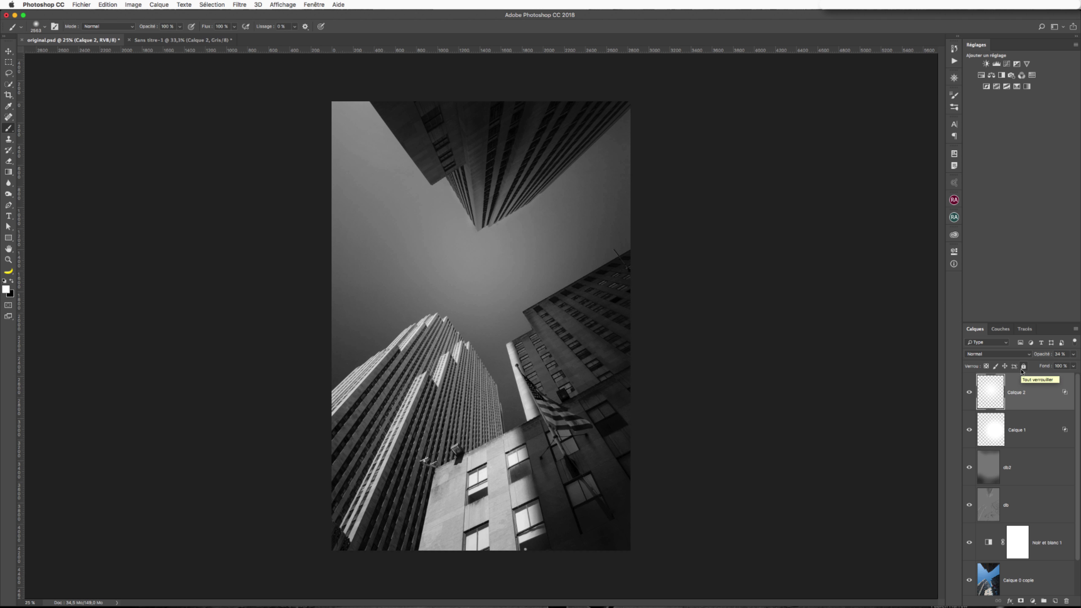
mouse_move(1053, 355)
left_mouse_down()
mouse_move(1022, 356)
mouse_move(1035, 355)
left_mouse_up()
- Group all layers from Calque 2 down to Calque 0 copie, leaving only the original Calque 0 outside the group
key("v")
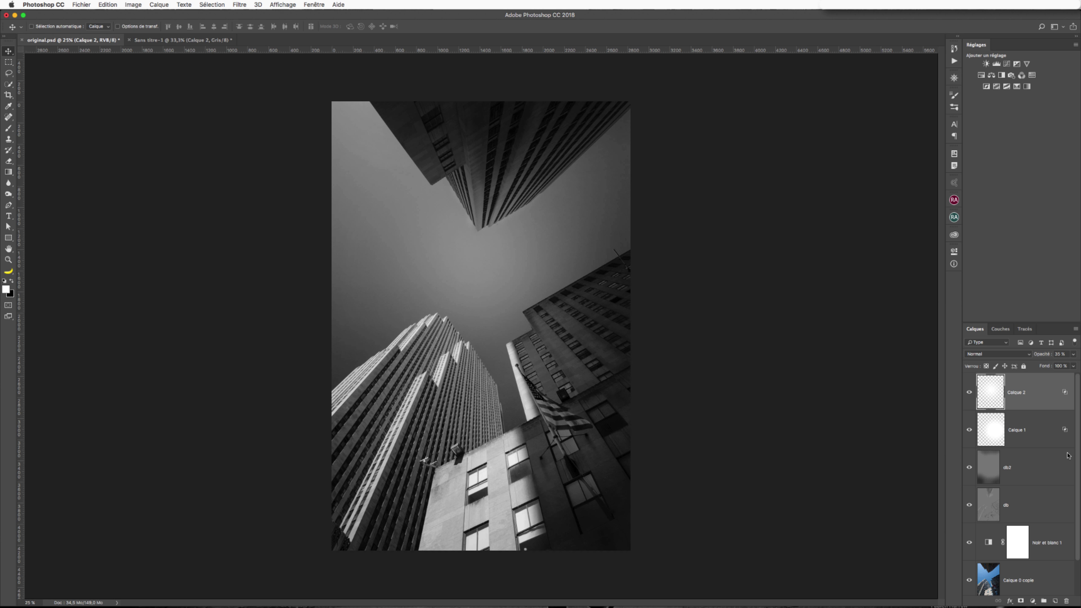
scroll(1024, 443, "down", 1)
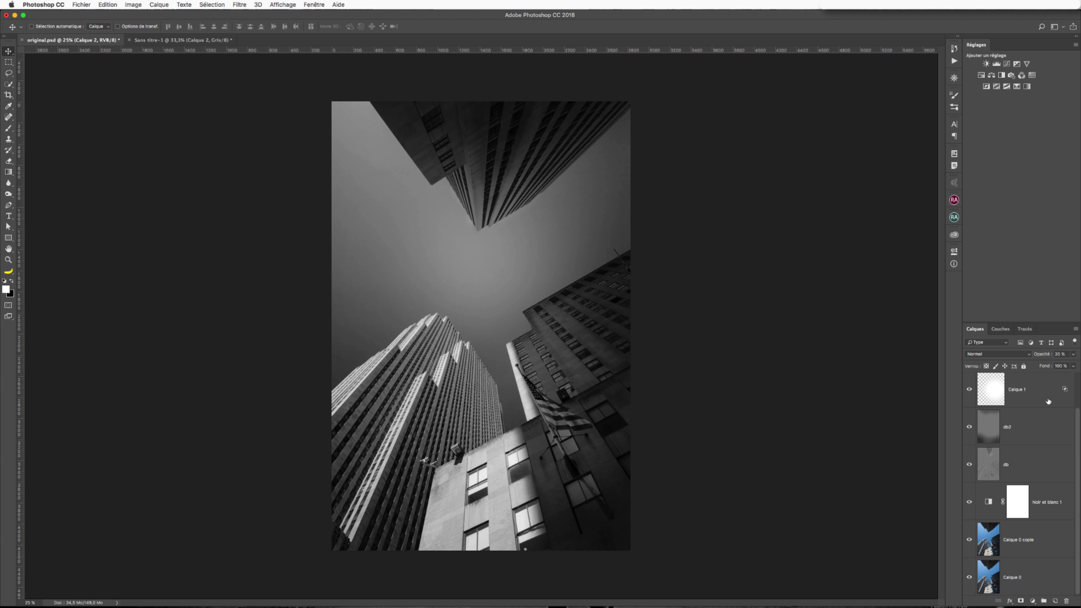
left_click(989, 540, "shift")
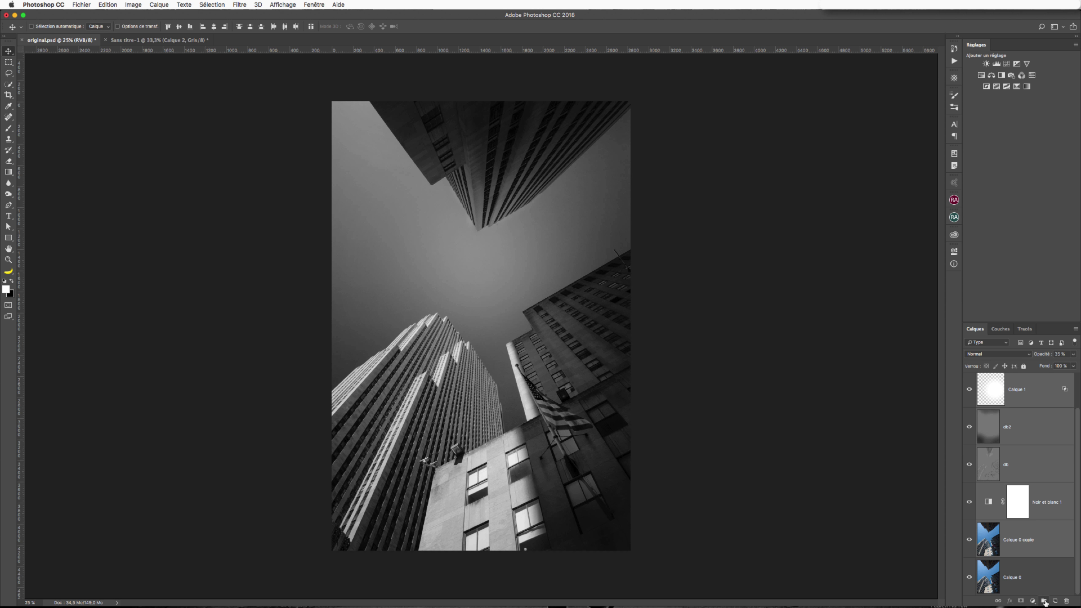
left_click(1043, 600)
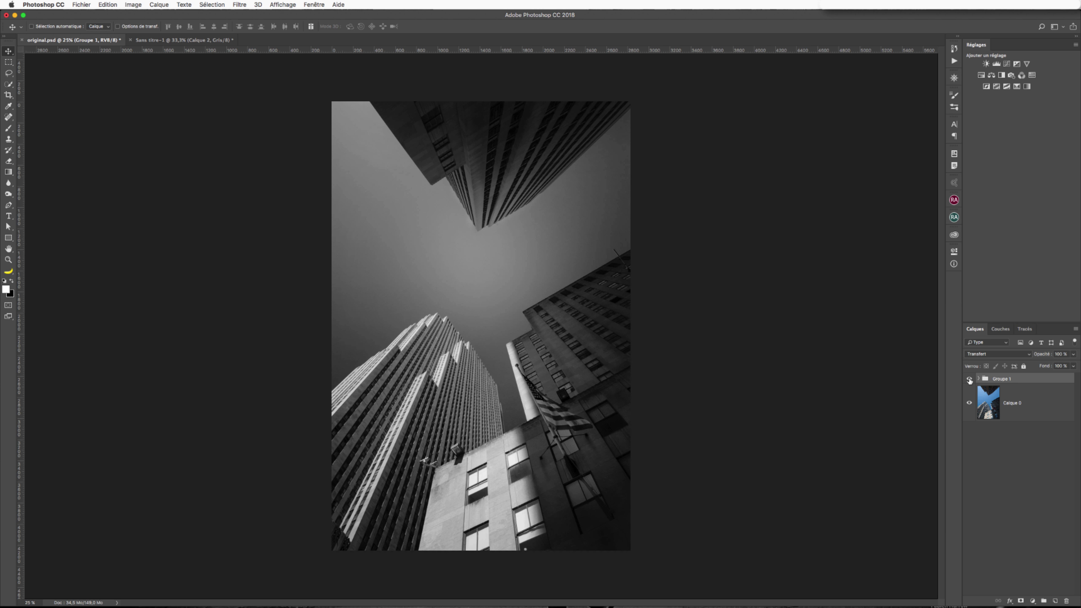
- Compare the black-and-white result with the original colour photo by hiding and showing the layer group
left_click(969, 378)
left_click(969, 379)
left_click(969, 379)
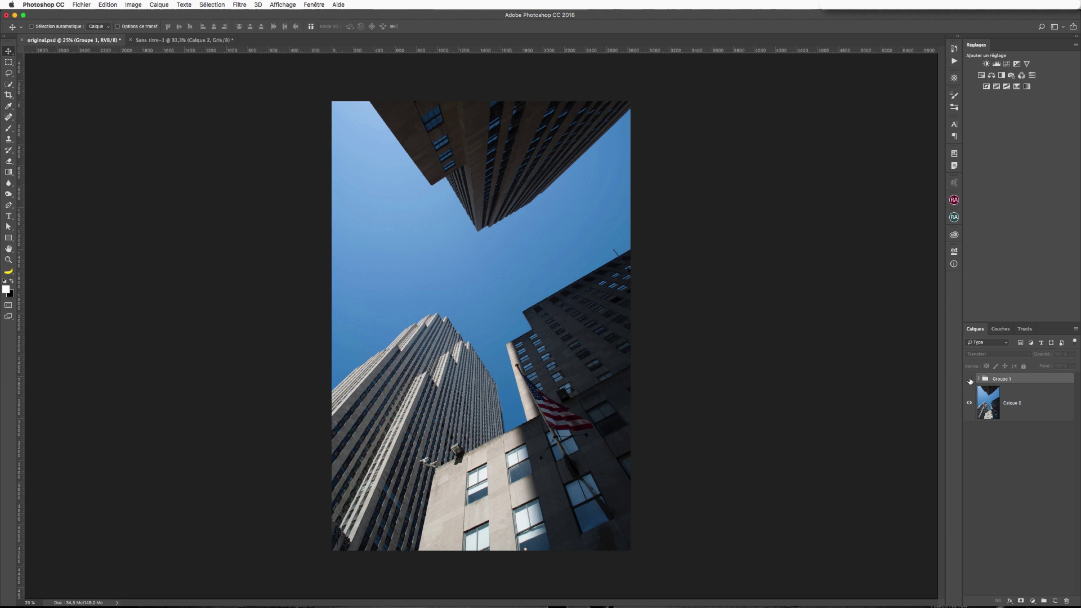
left_click(969, 379)
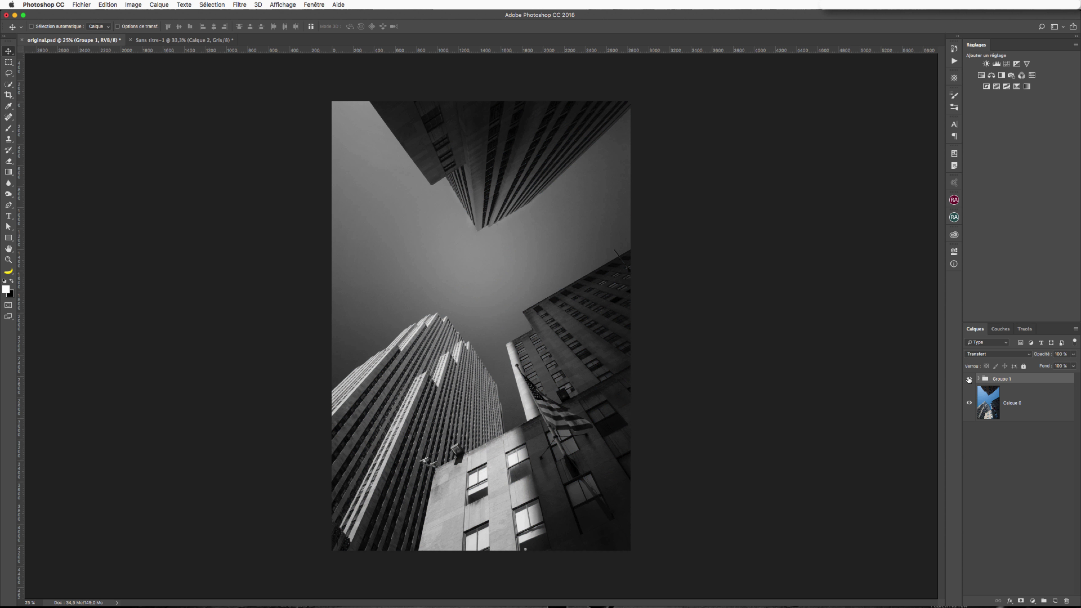
left_click(969, 378)
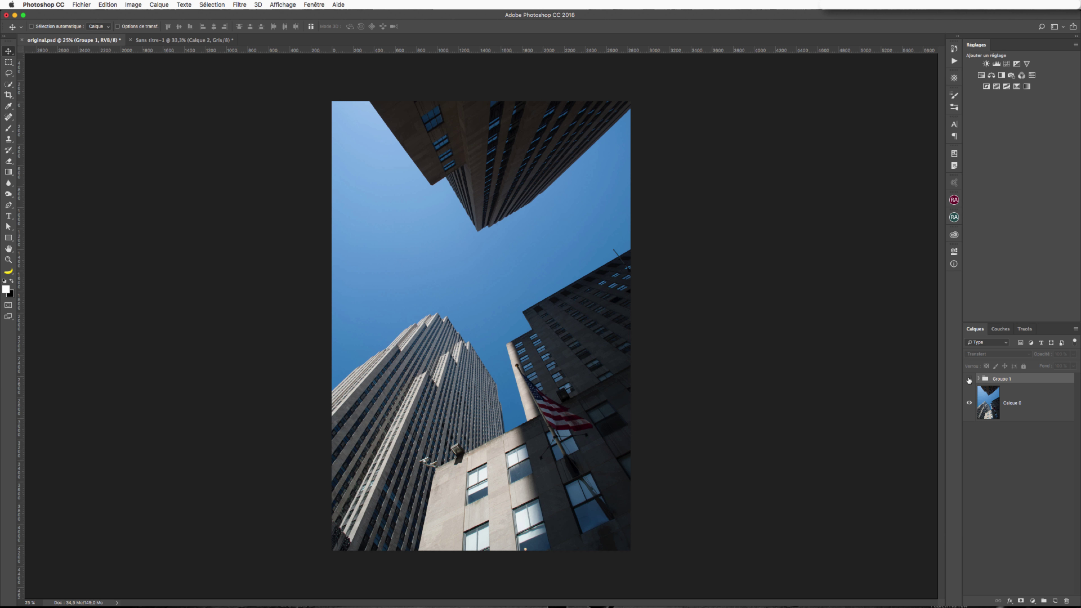
left_click(969, 379)
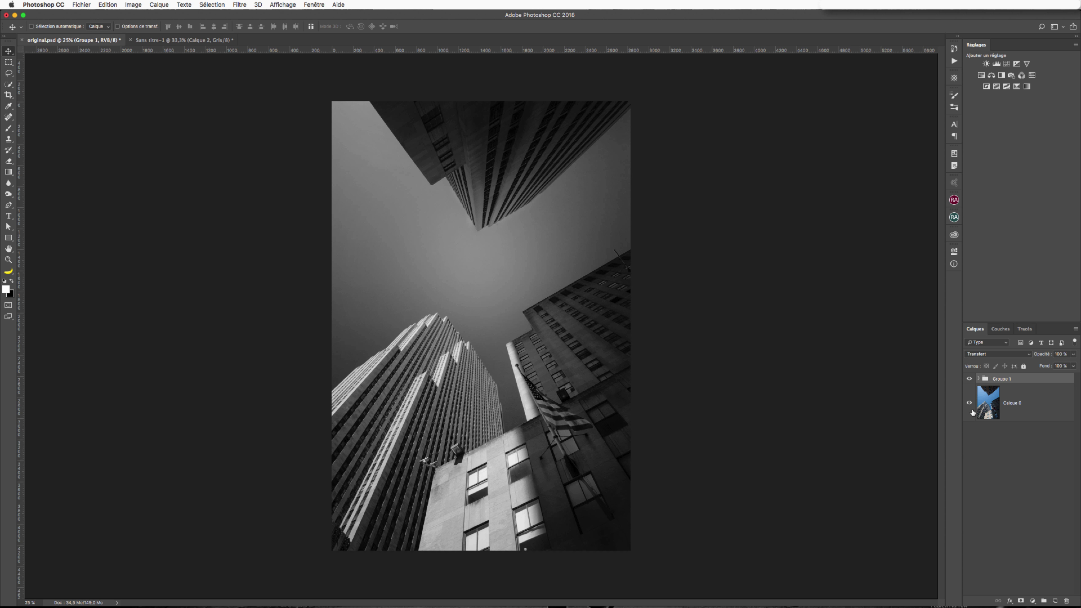